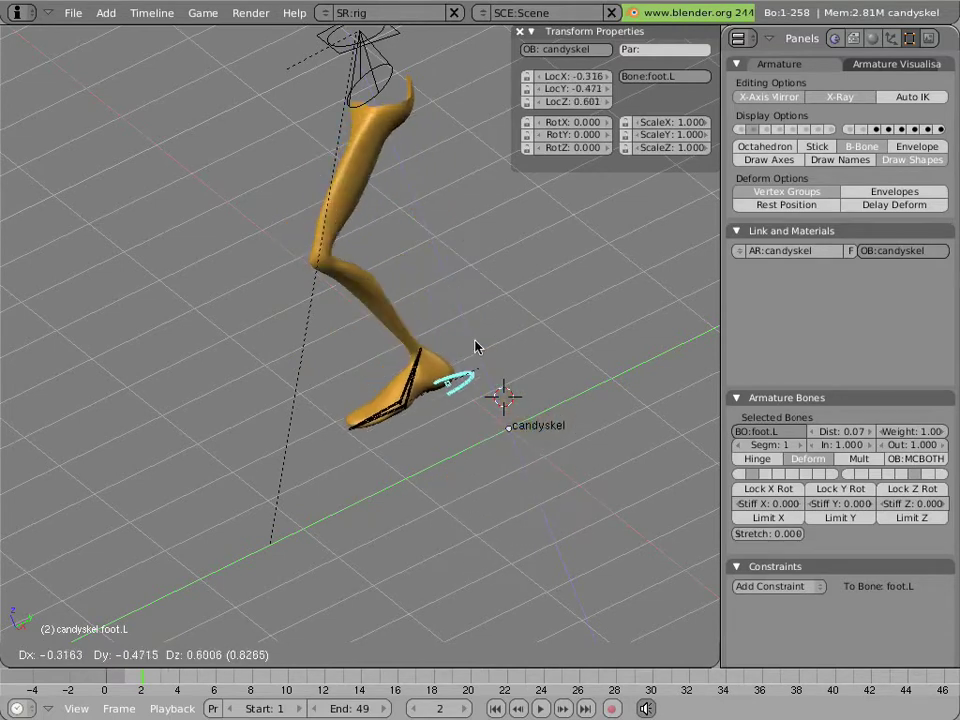
Cancel the current foot.L move and try moving the torso bone to test how the leg bends.
right_click(475, 345)
scroll(457, 282, down, 3)
right_click(393, 192)
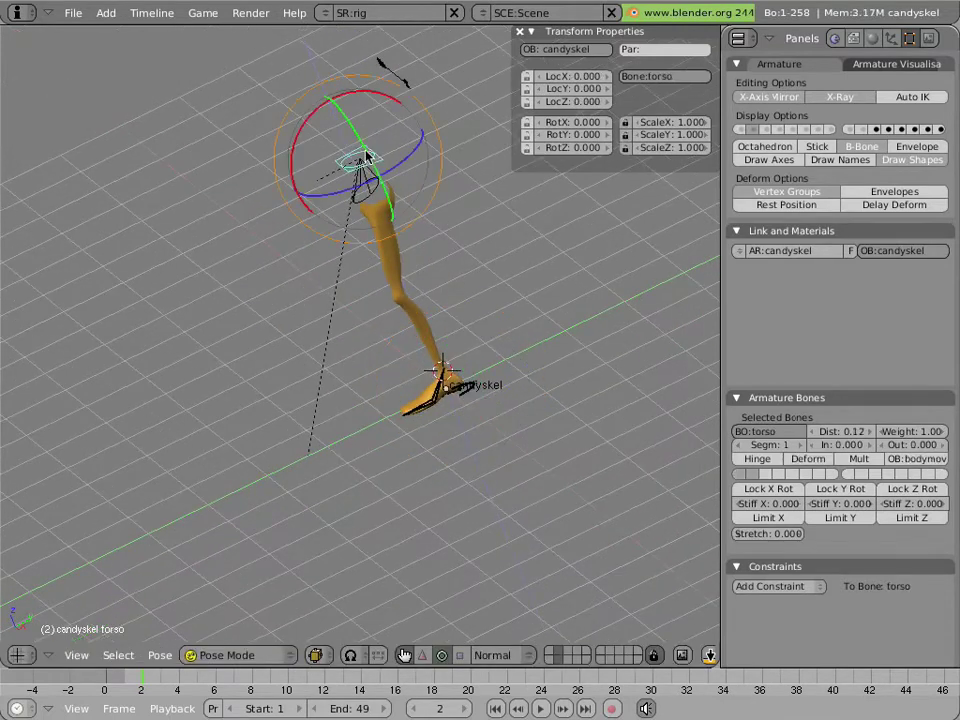
key(g)
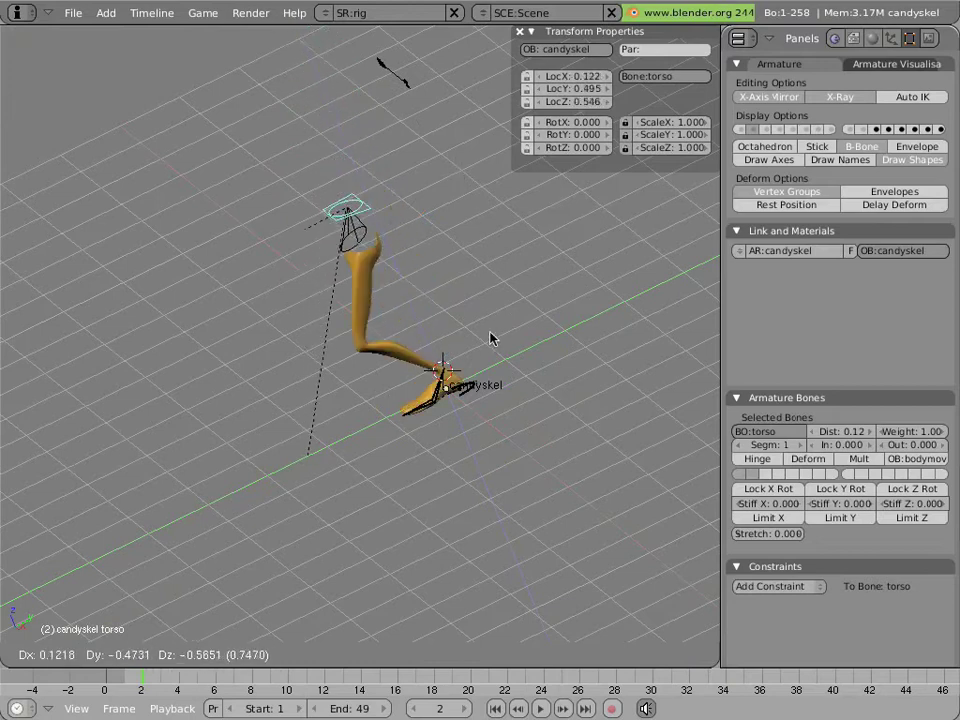
right_click(453, 318)
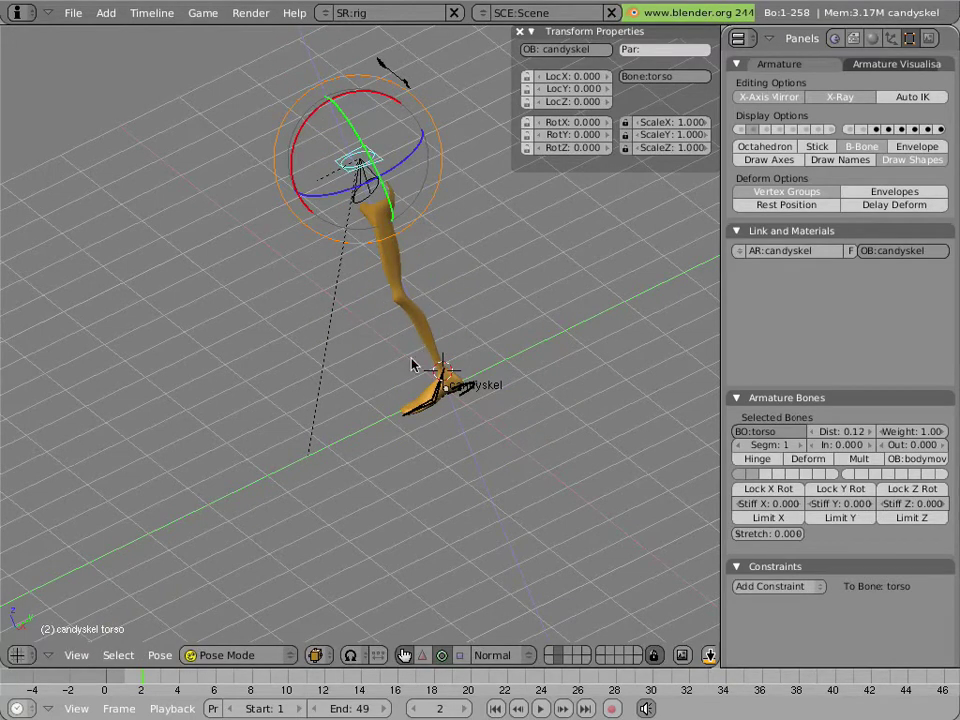
Display the deform bones layer of the leg armature together with the control bones.
middle_drag(416, 360, 411, 365)
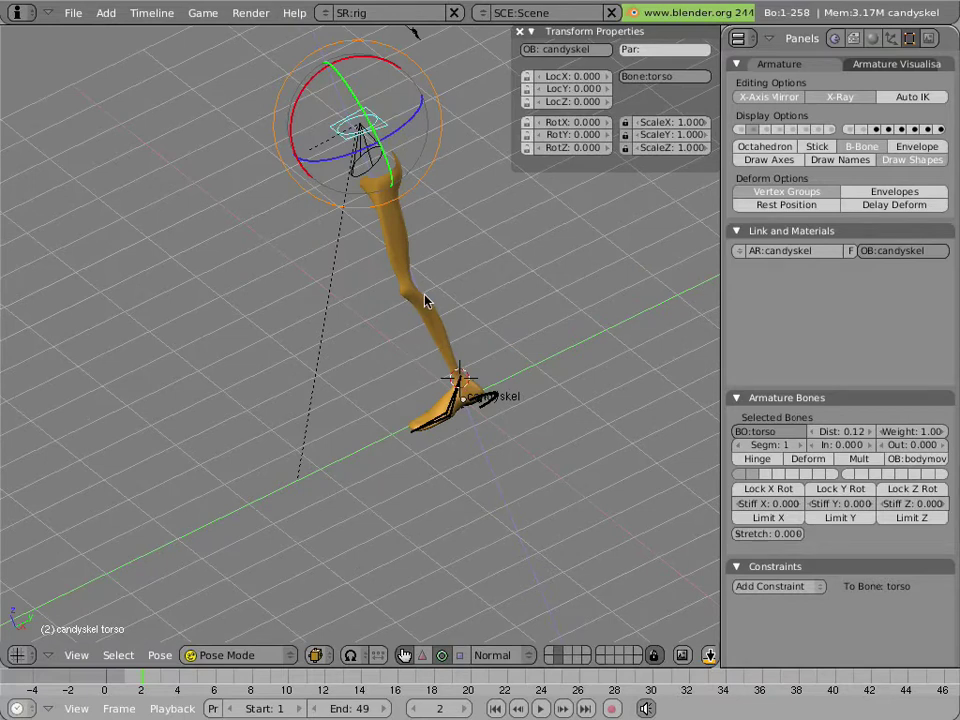
shift+middle_drag(426, 300, 384, 363)
scroll(384, 363, up, 1)
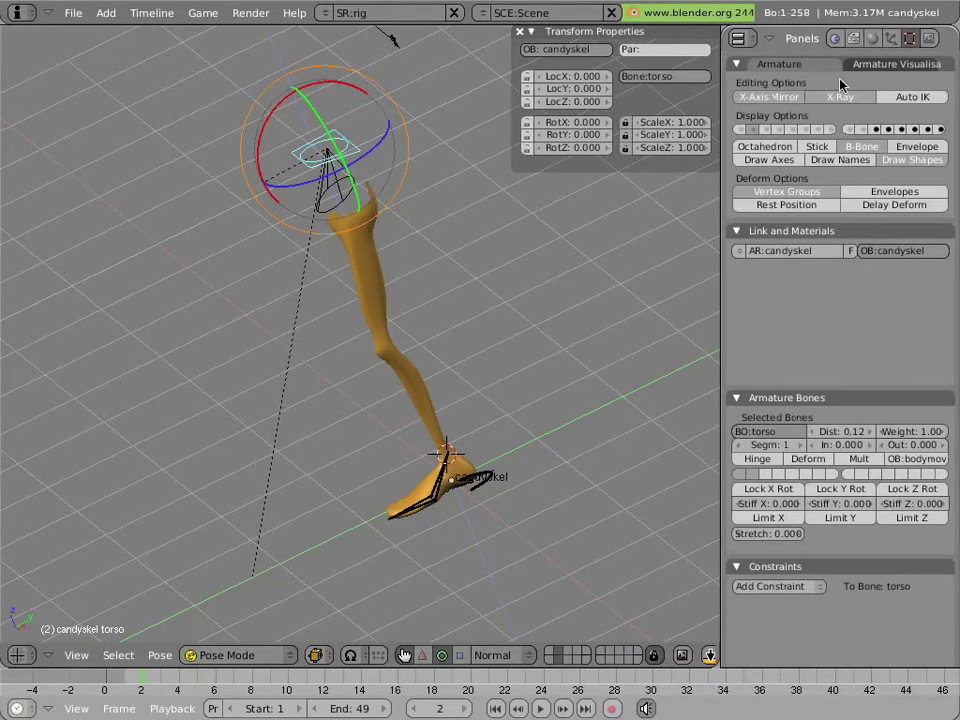
shift+click(928, 129)
shift+click(928, 129)
shift+click(916, 129)
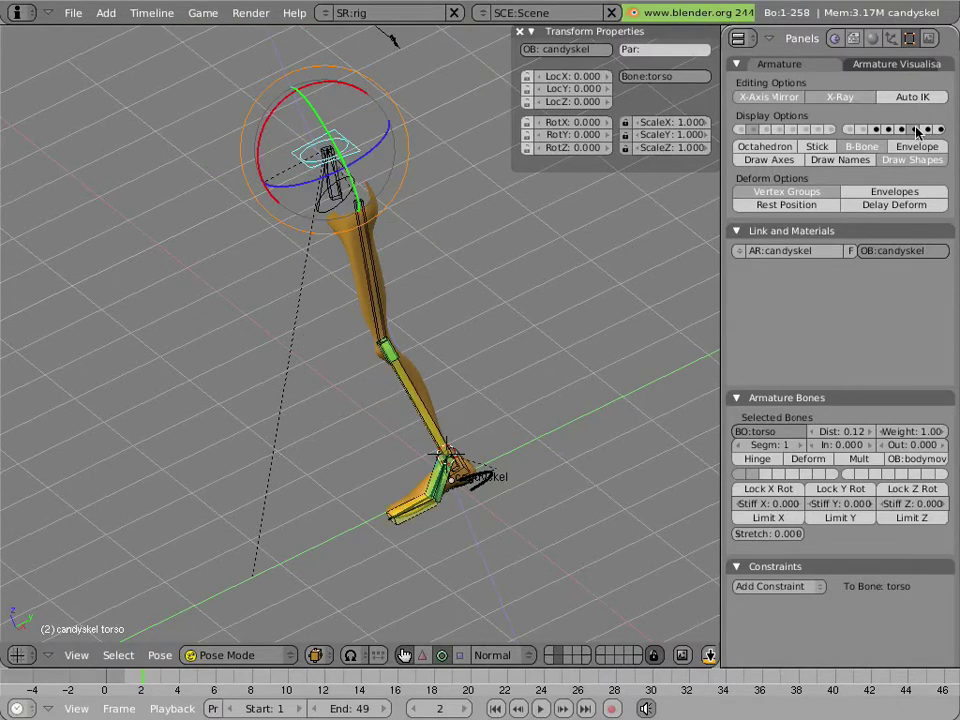
Set the IK Stretch of the calf.L bone to 0.001.
right_click(372, 280)
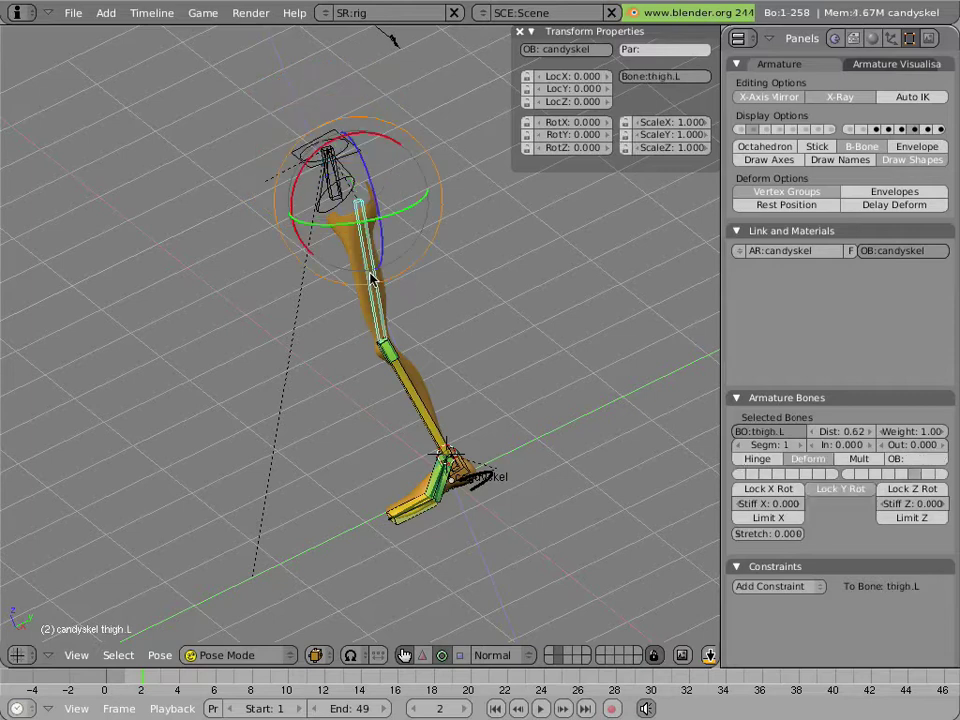
right_click(410, 403)
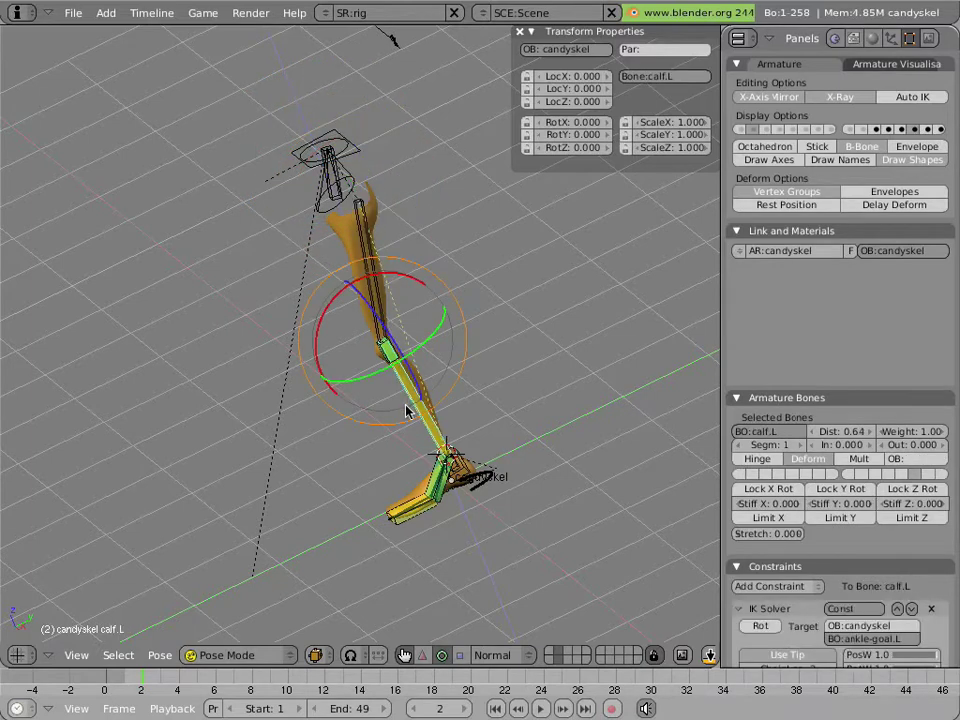
scroll(407, 405, up, 3)
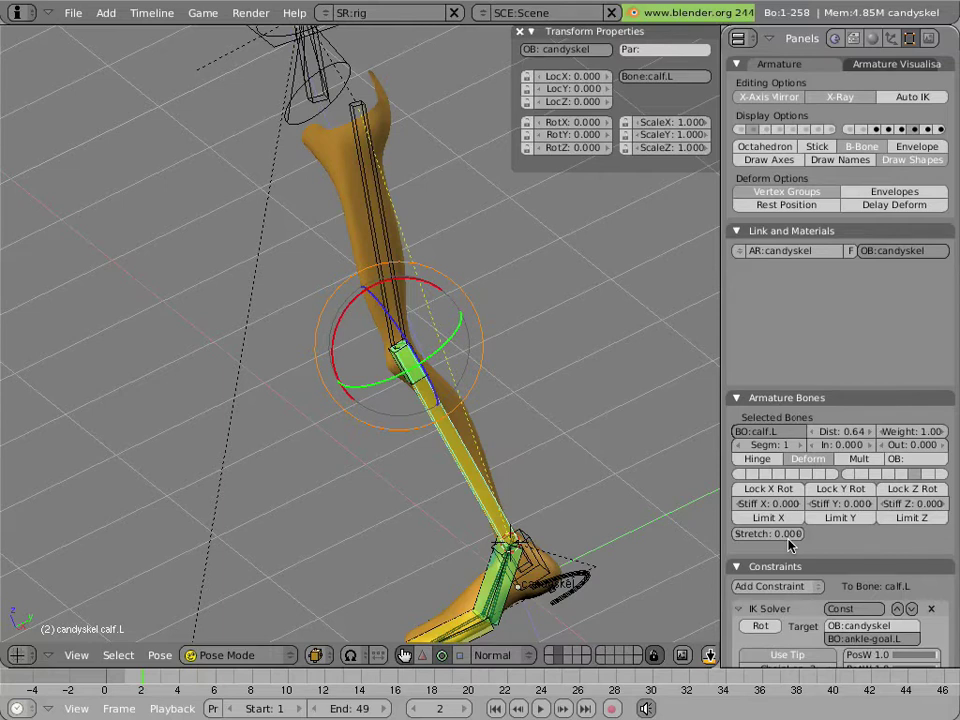
click(799, 537)
key(Return)
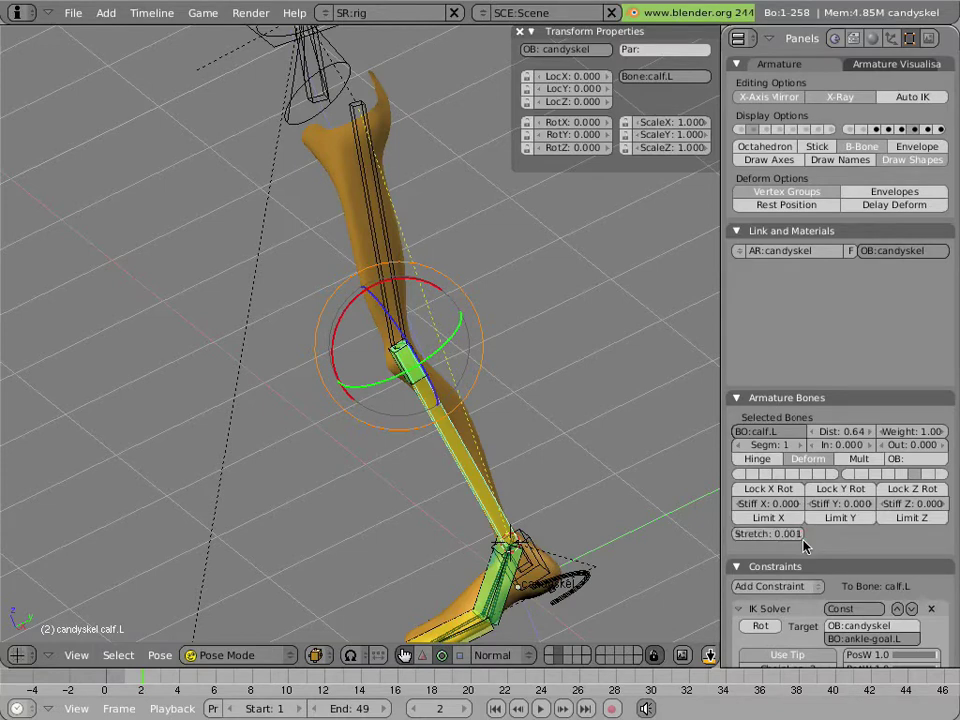
Set the IK stiffness in X of the thigh.L bone to 0.001.
right_click(372, 262)
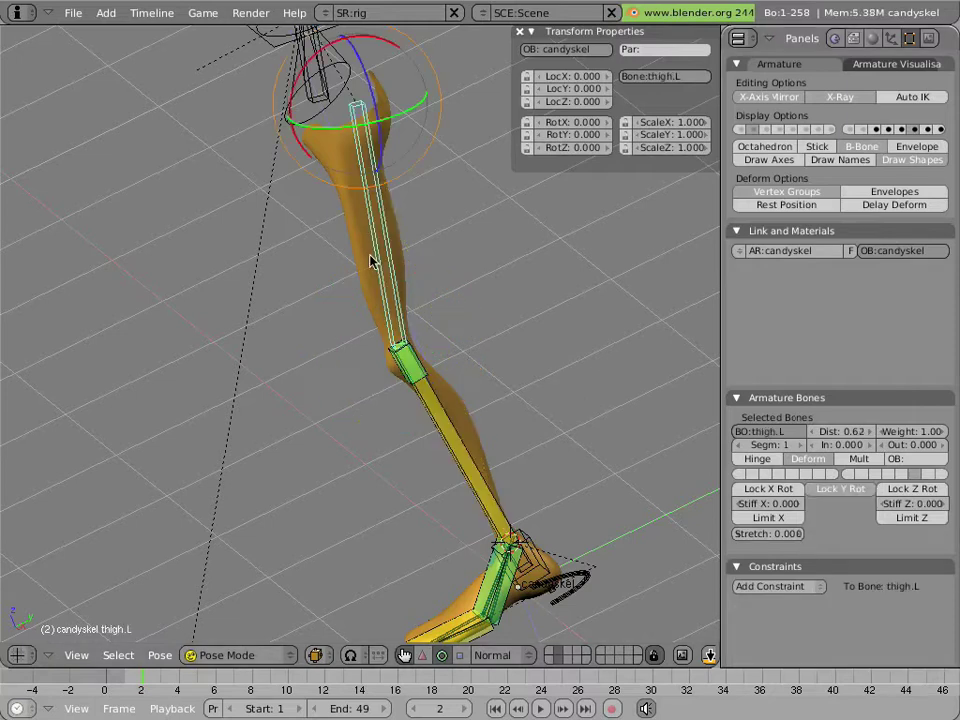
click(805, 506)
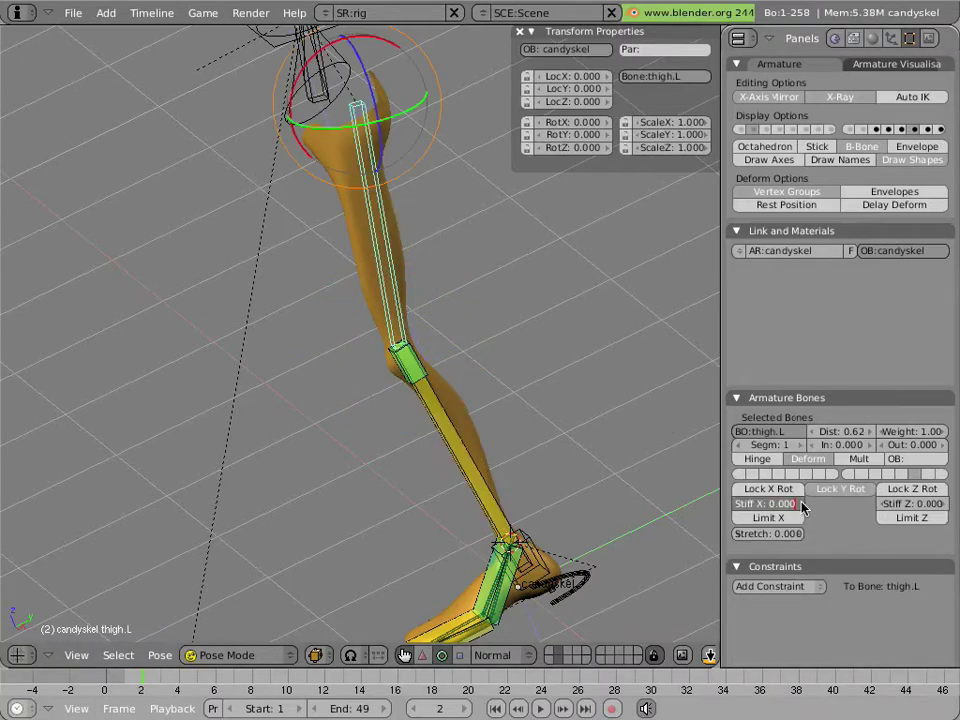
text(1)
key(Return)
Display only the control bones and pull foot.L down to about location (0.38, -0.54, -1.29) to test the leg's stretching.
shift+middle_drag(501, 476, 488, 393)
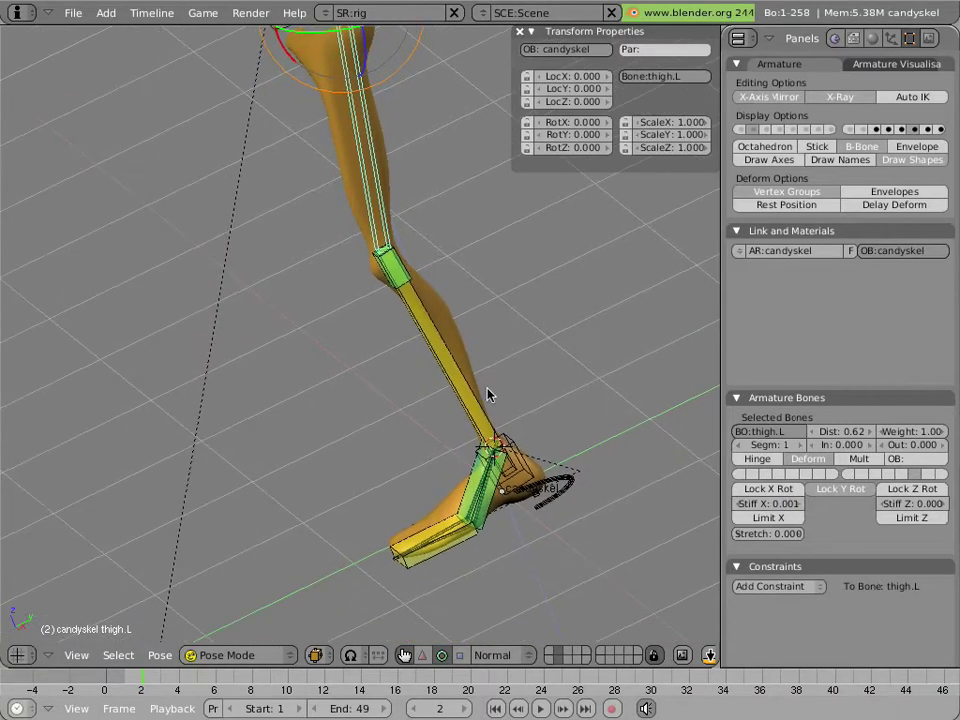
scroll(488, 393, down, 1)
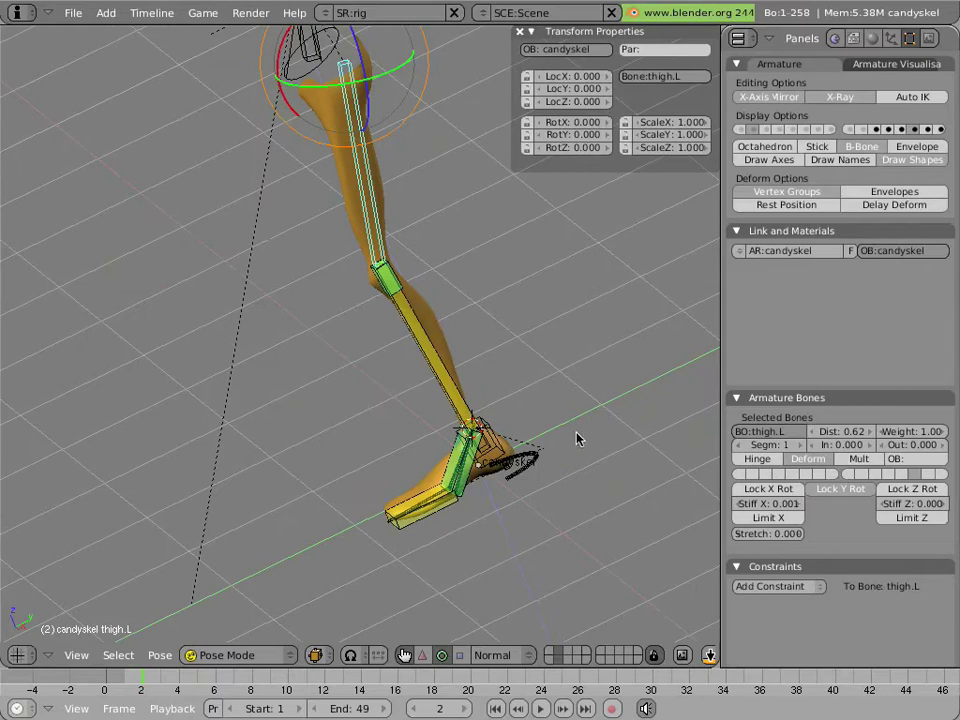
key(h)
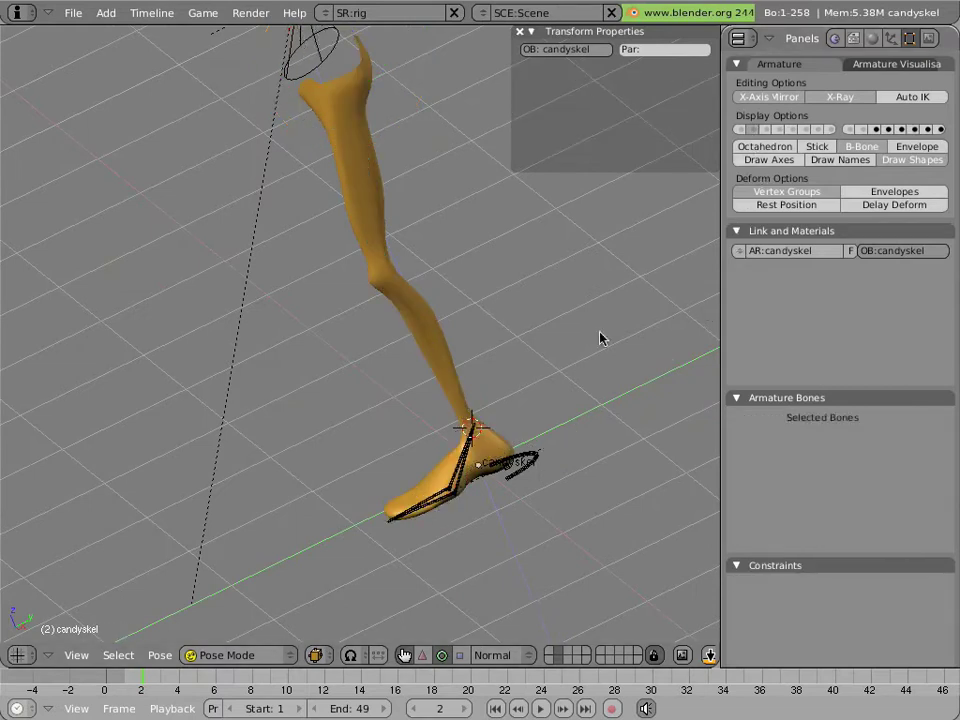
right_click(542, 452)
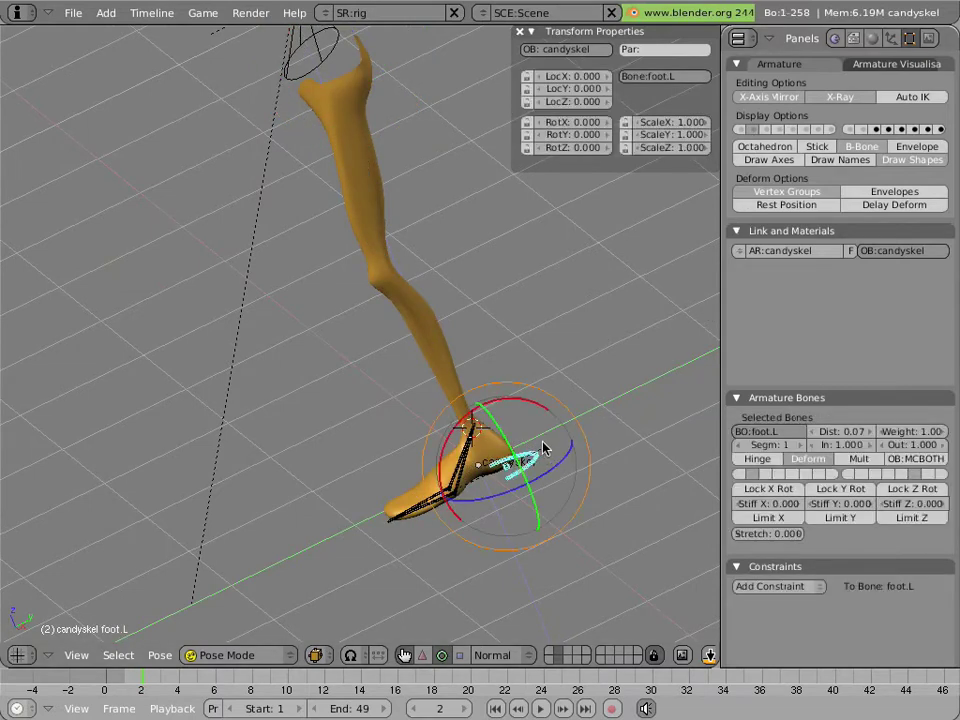
key(g)
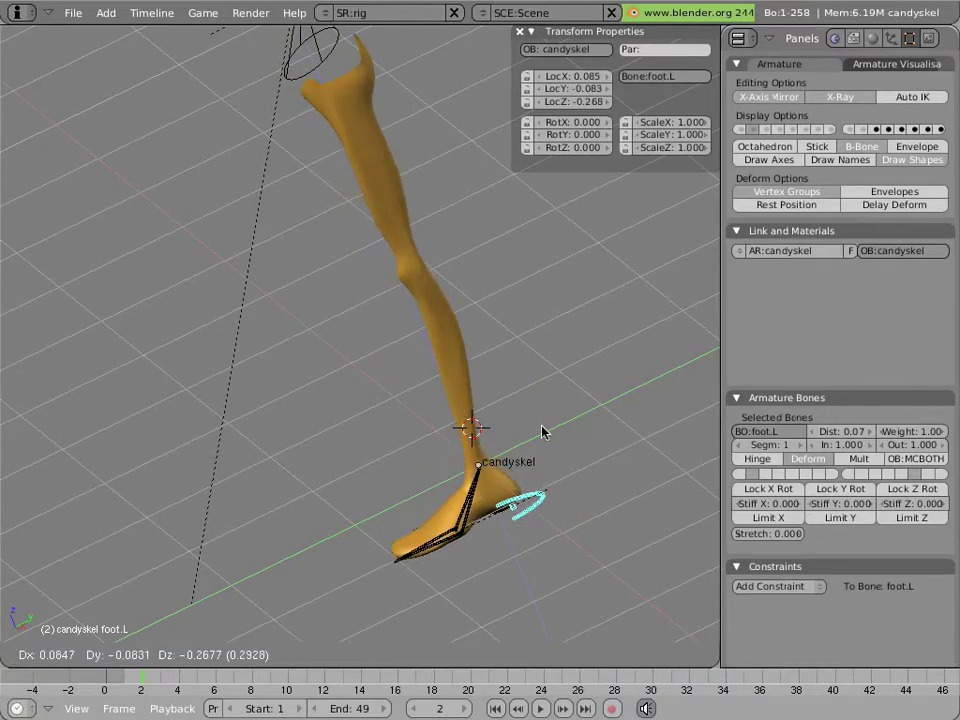
click(542, 495)
scroll(540, 404, down, 3)
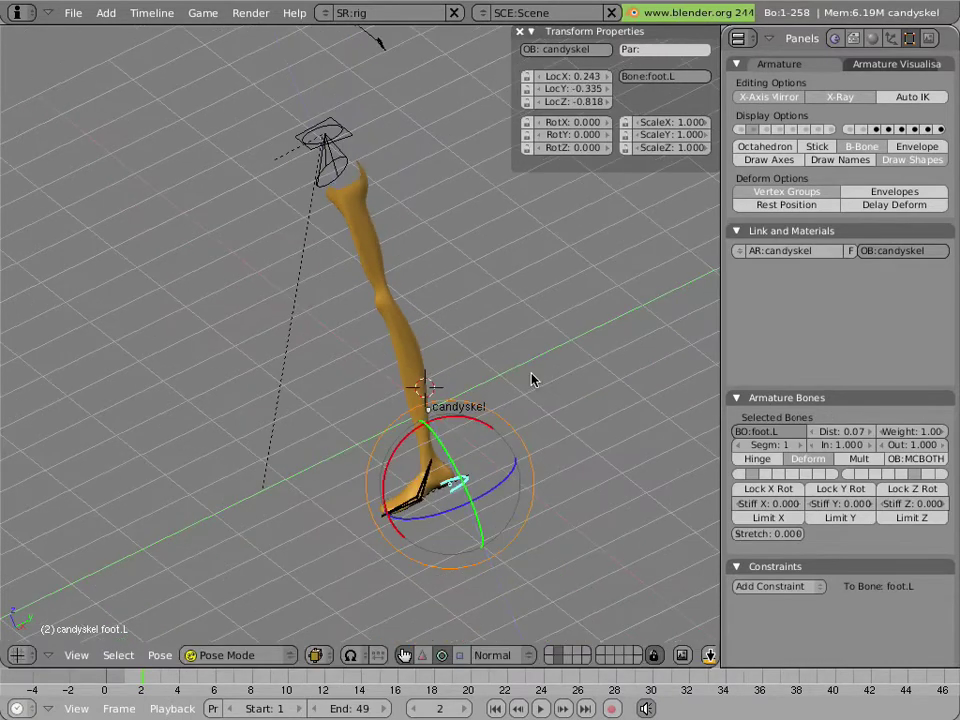
key(g)
click(535, 423)
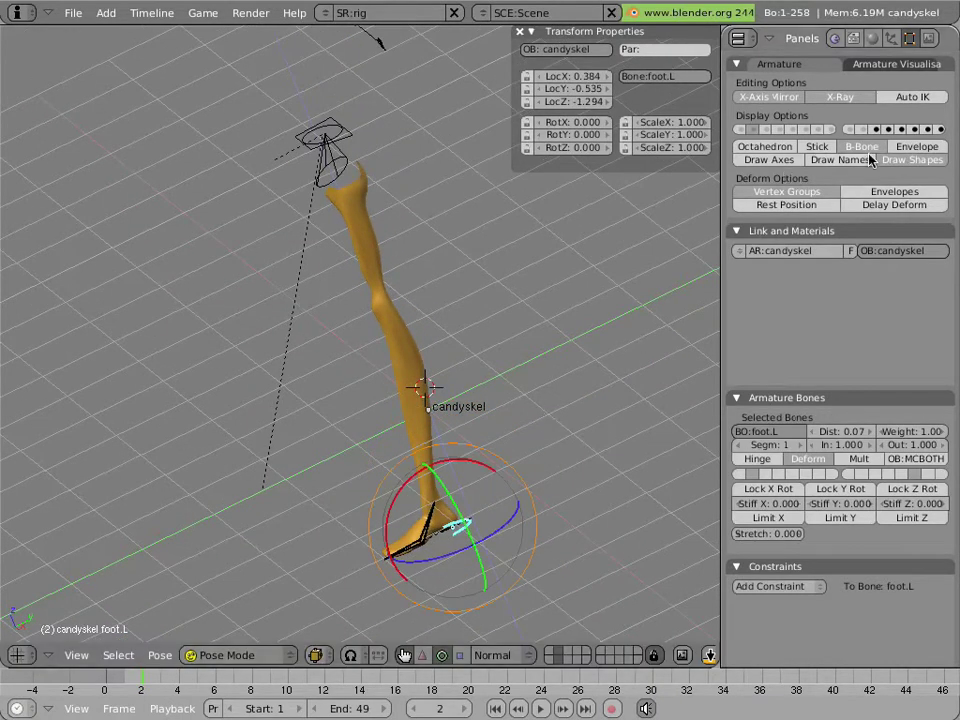
Switch to the deform bones layer and set the IK Stretch of the thigh.L bone to 0.001.
shift+click(922, 129)
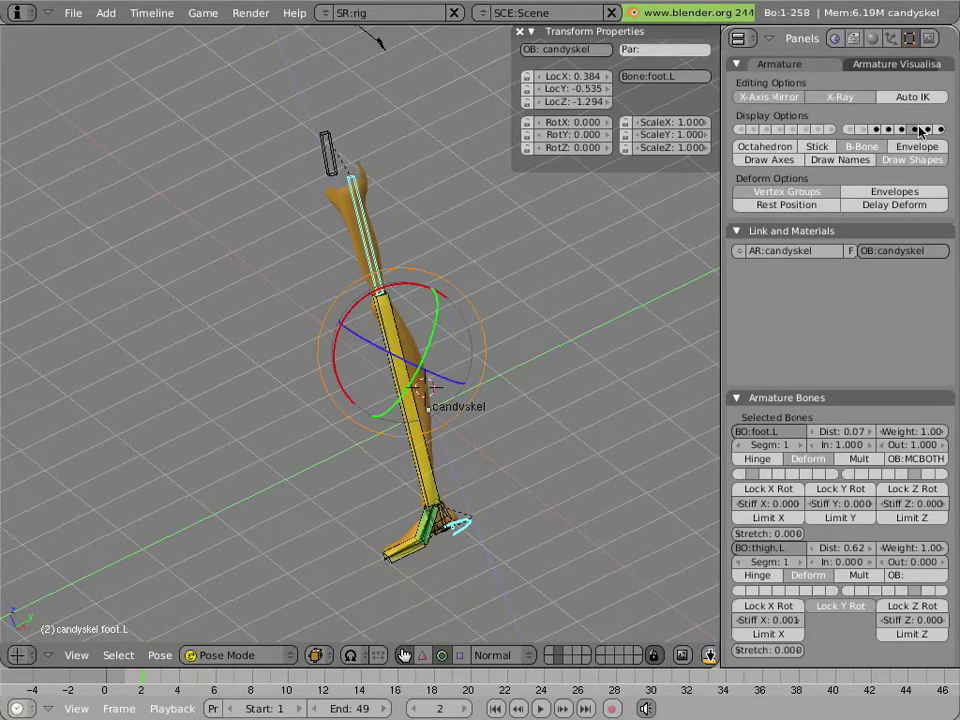
right_click(375, 243)
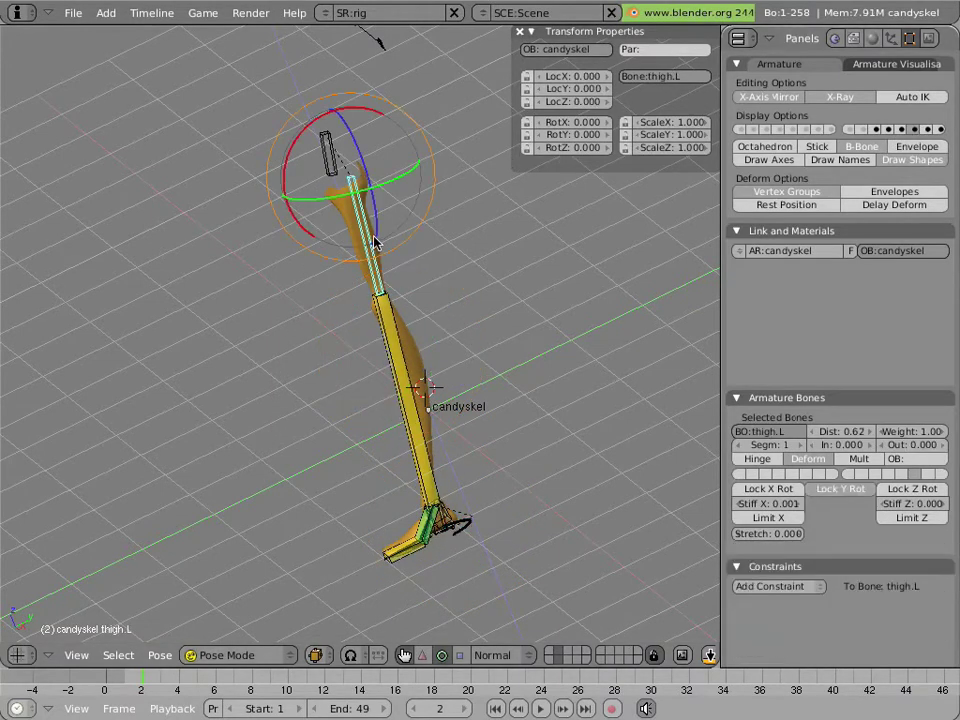
click(800, 538)
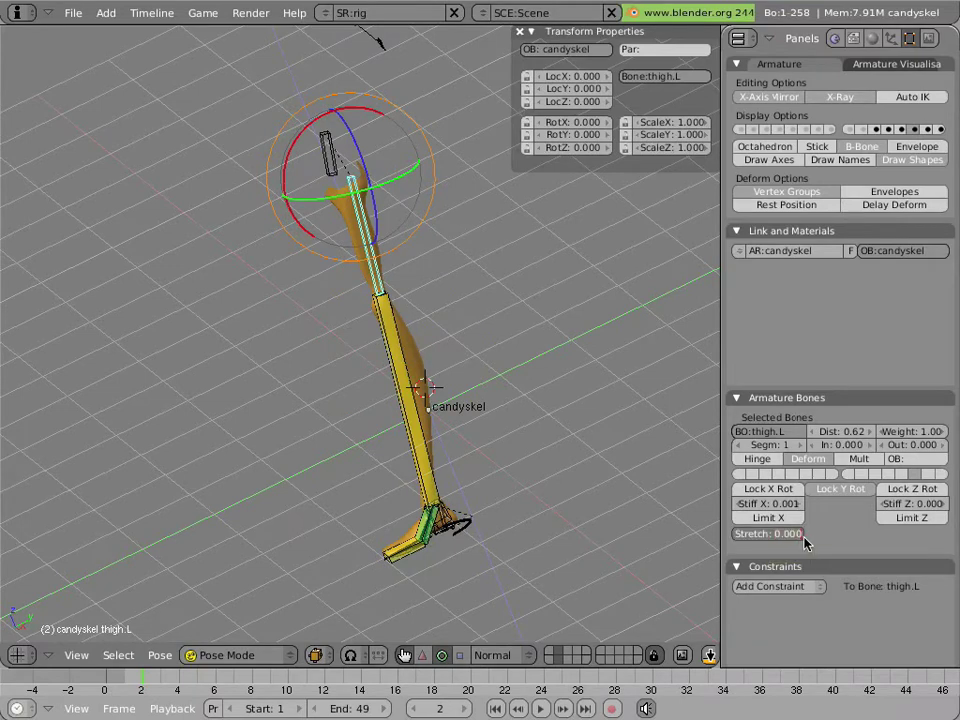
text(0.001)
key(Return)
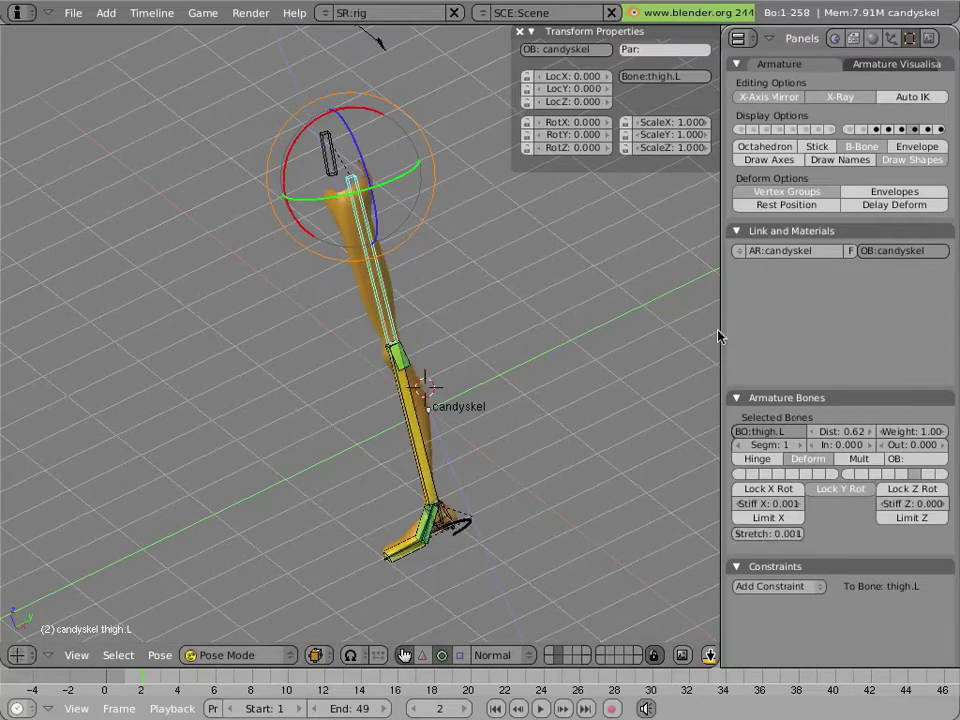
Display only the control bones and move foot.L up to about location (-0.65, -0.01, 1.71) to test the leg's bending.
click(756, 130)
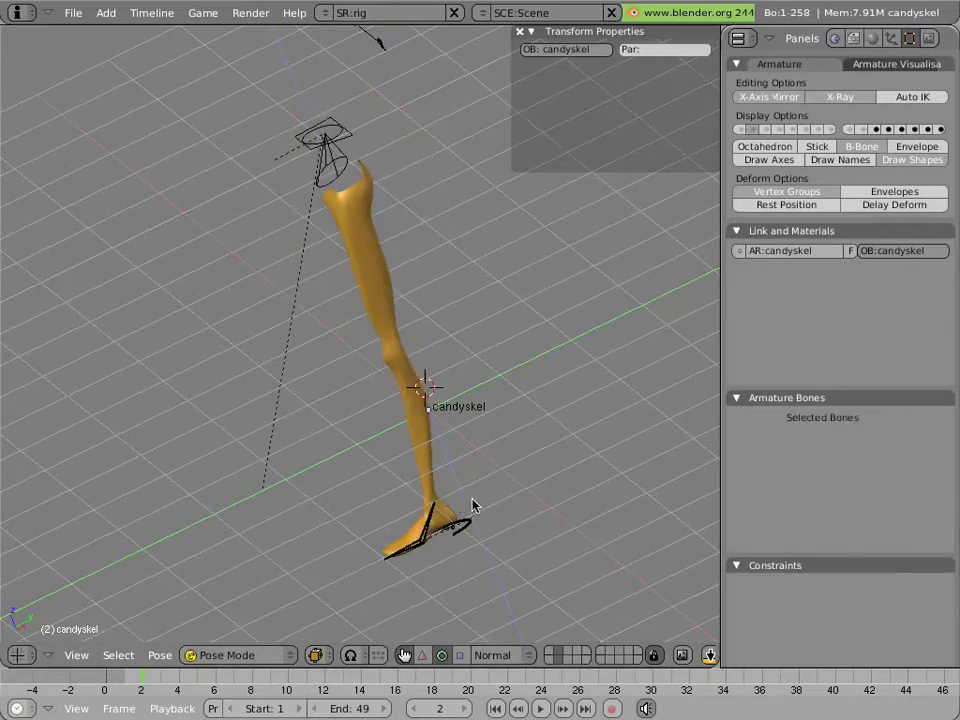
right_click(455, 518)
key(g)
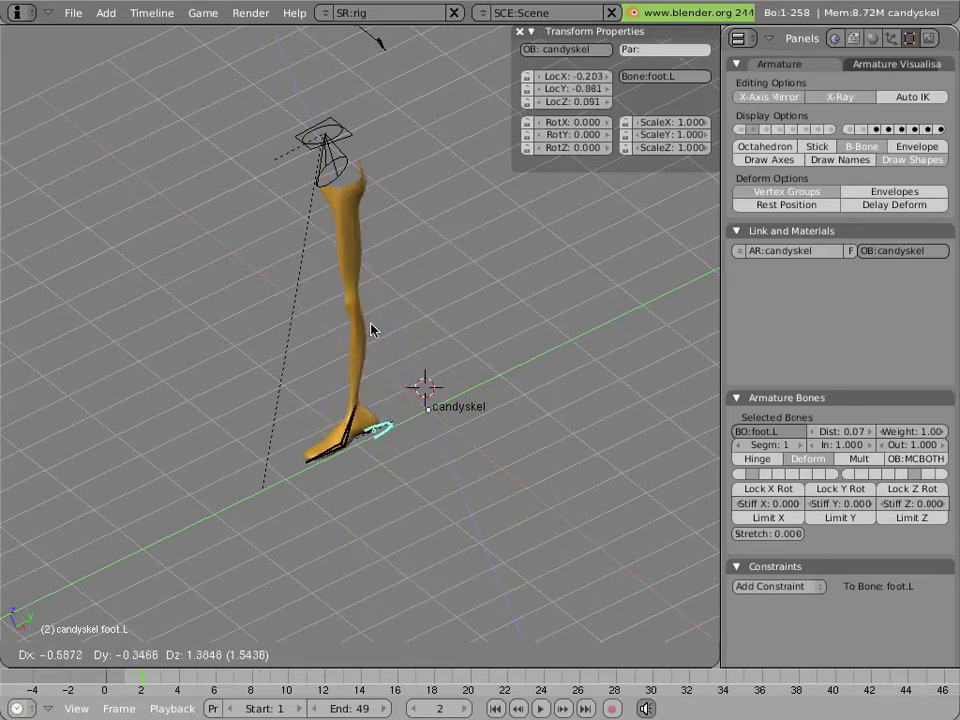
click(366, 135)
middle_drag(366, 135, 303, 195)
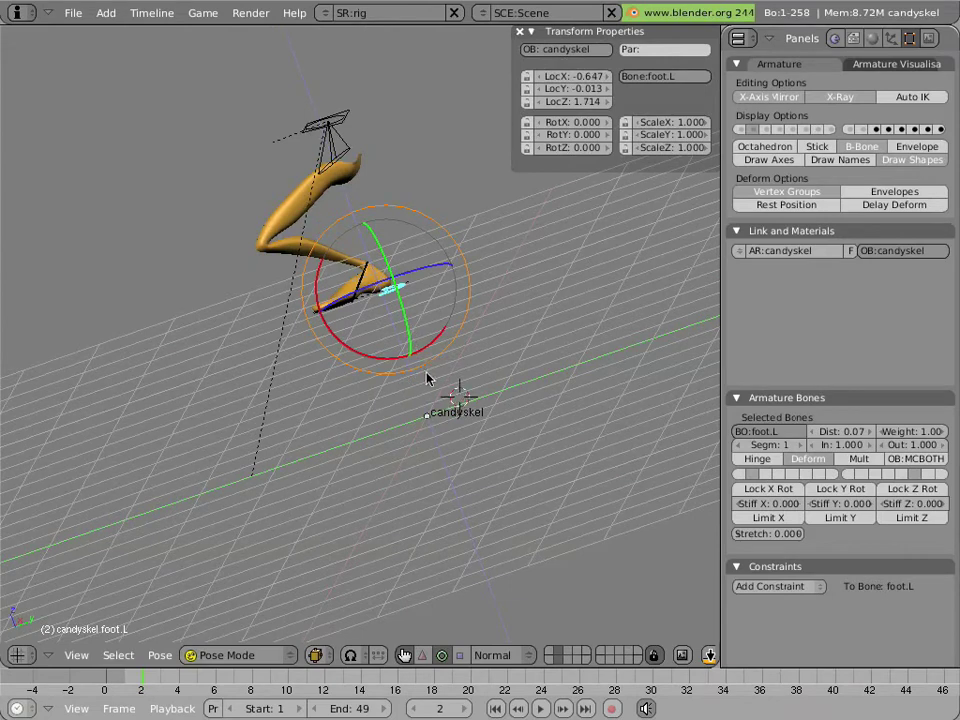
Raise foot.L further to about location (-0.52, 0.10, 2.56) and rotate it about -12 degrees in X.
click(458, 395)
key(g)
click(445, 330)
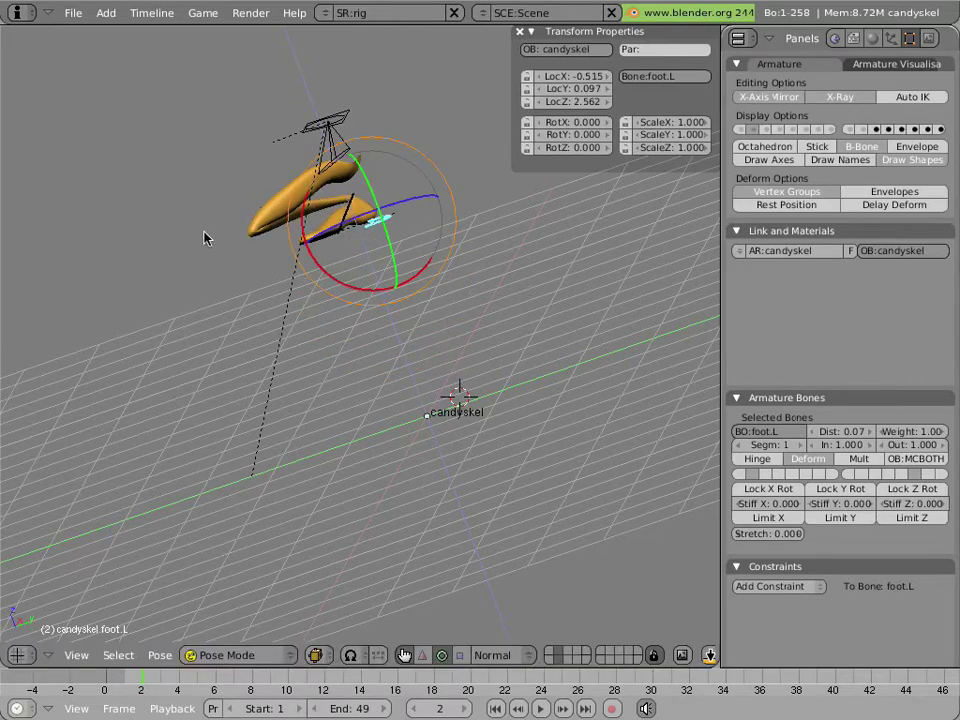
drag(460, 245, 463, 289)
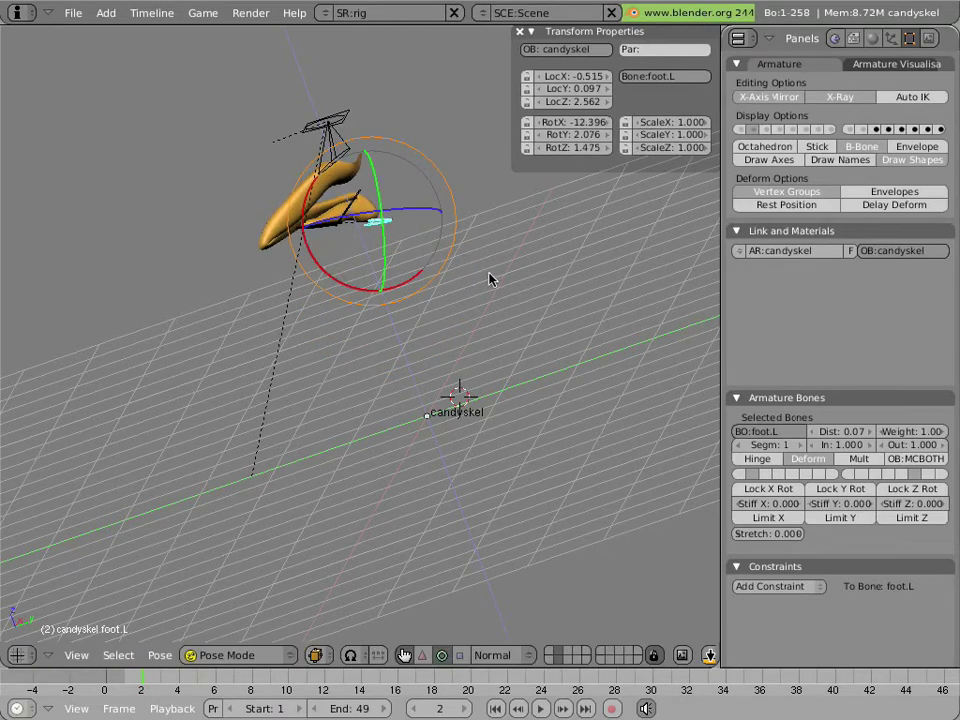
Lower foot.L to about location (-0.89, -0.44, 0.41).
click(490, 275)
key(g)
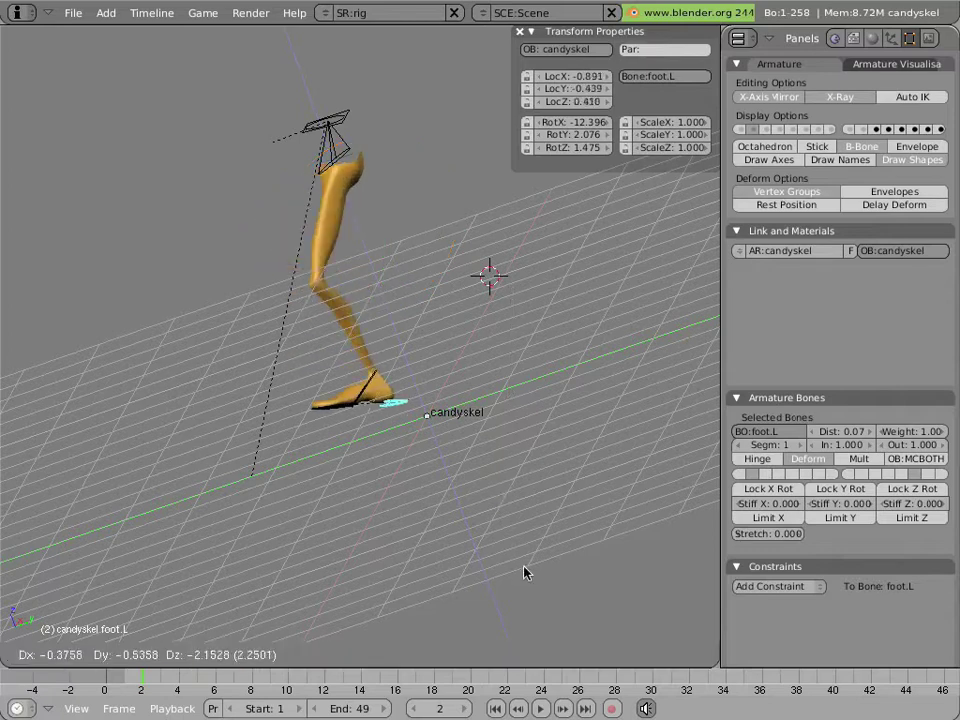
click(508, 470)
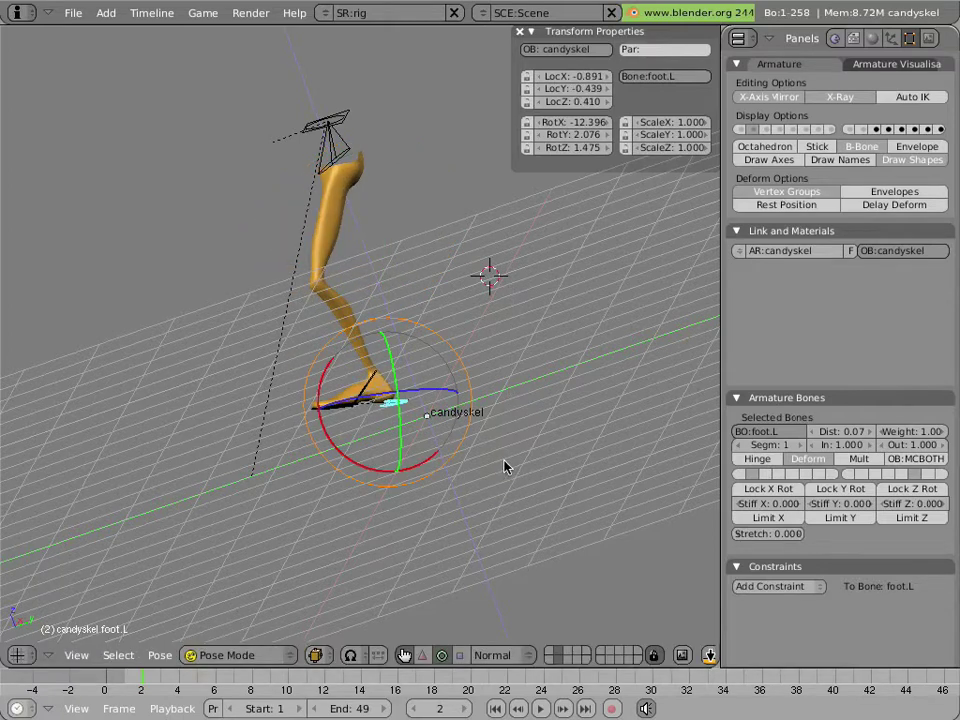
Clear the location and rotation of foot.L to restore its rest pose.
key(alt+g)
click(505, 463)
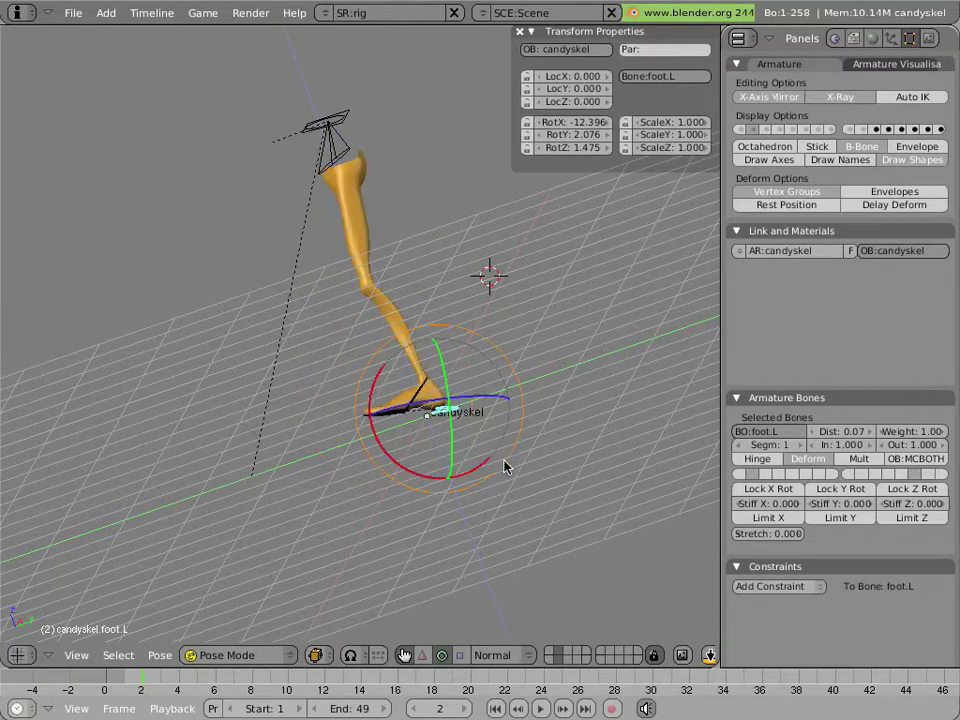
key(alt+r)
click(505, 463)
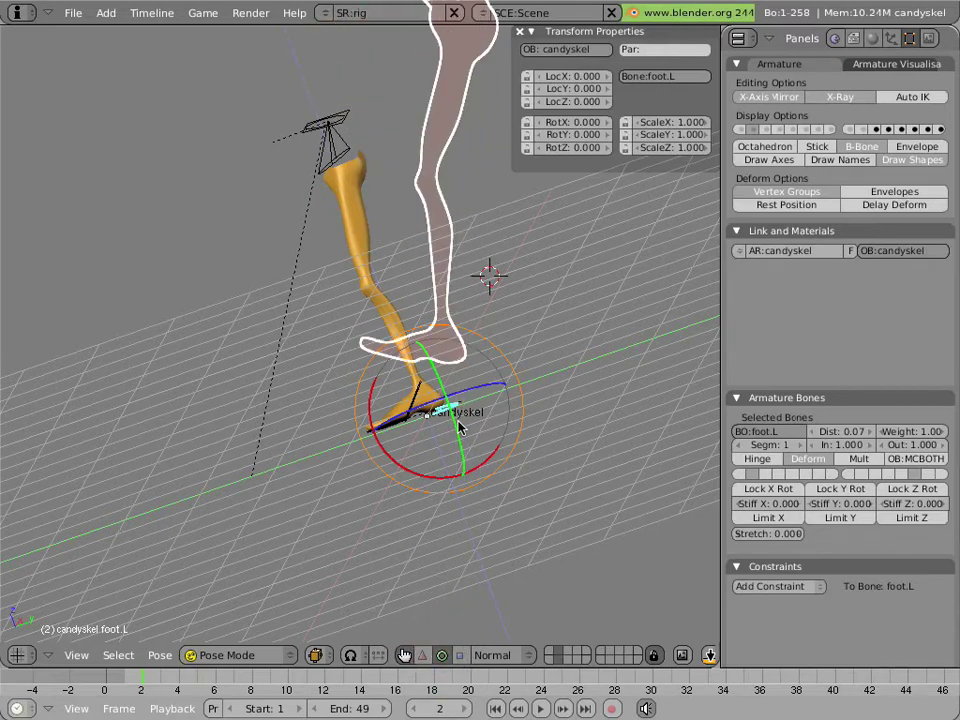
Show the leg as a wireframe in side view with the deform bones layer displayed alongside the control bones.
key(KP_3)
key(z)
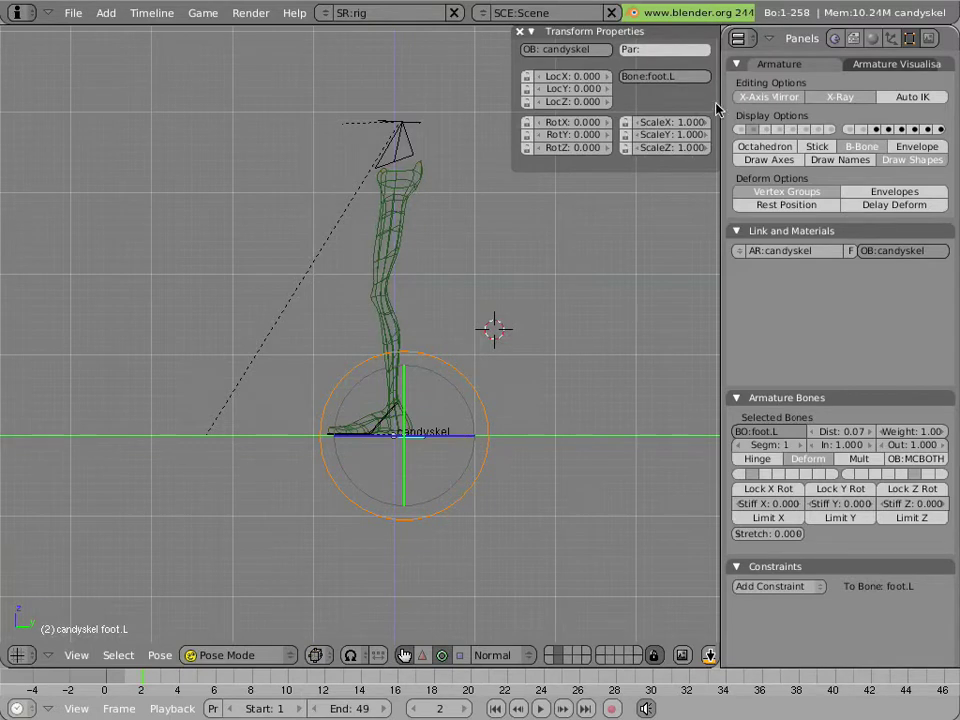
click(927, 129)
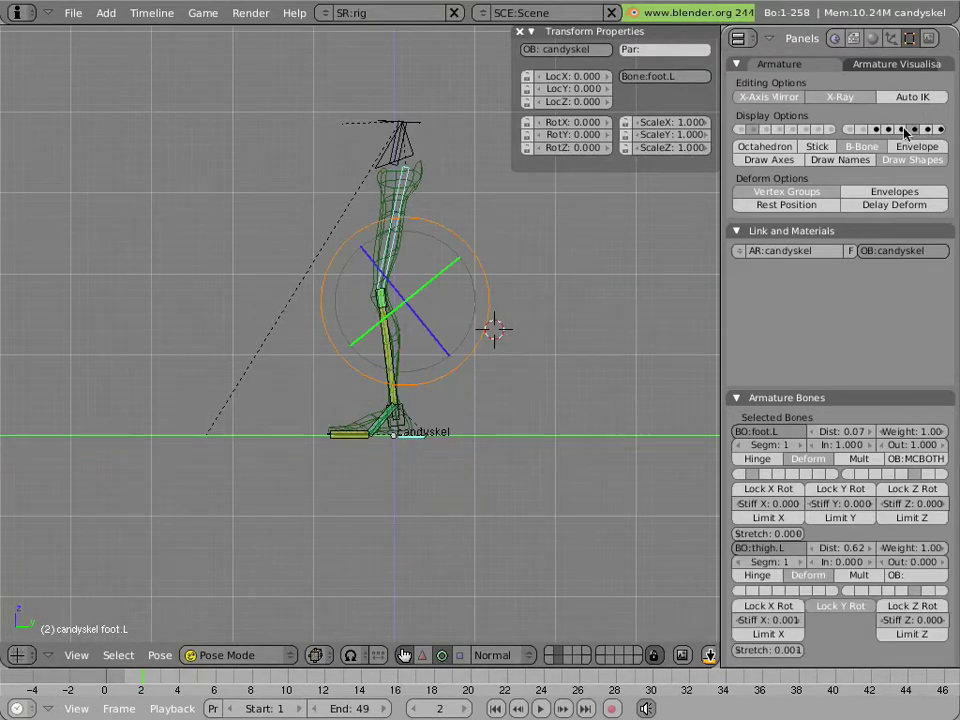
scroll(520, 320, up, 4)
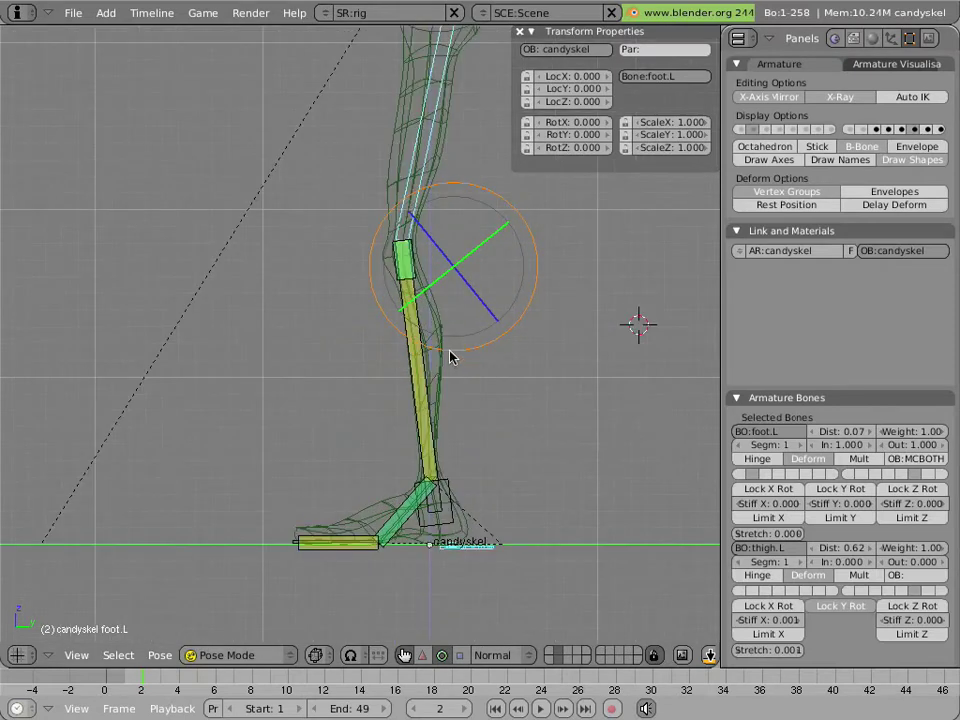
Duplicate thigh.L and calf.L in place in armature edit mode and scale the copies' B-Bone boxes about 2.4 times wider.
shift+middle_drag(440, 315, 425, 352)
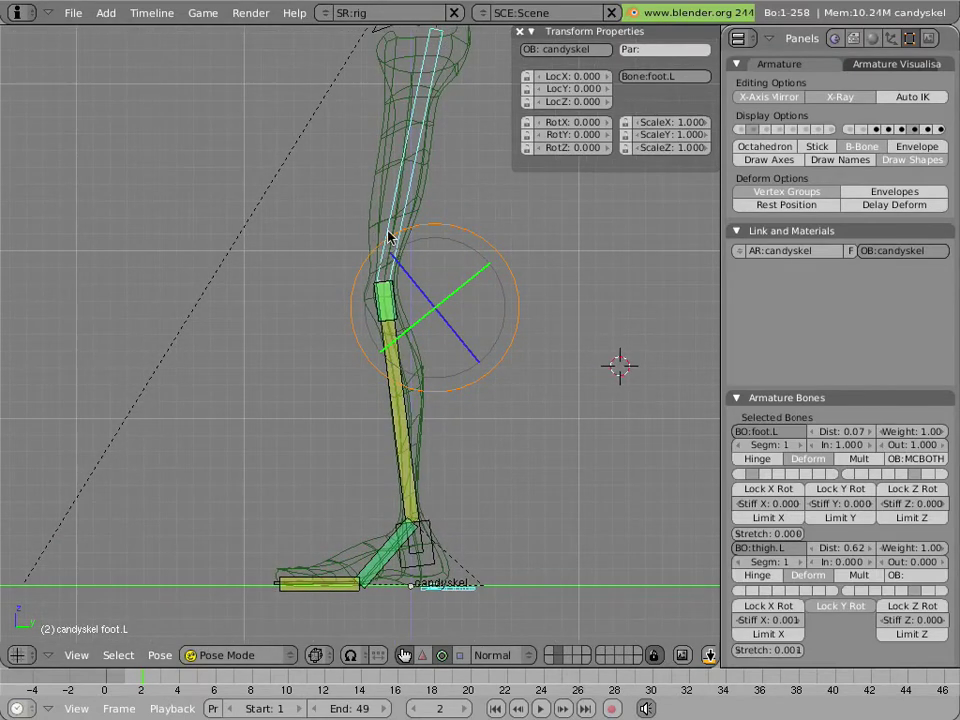
right_click(388, 280)
shift+right_click(394, 368)
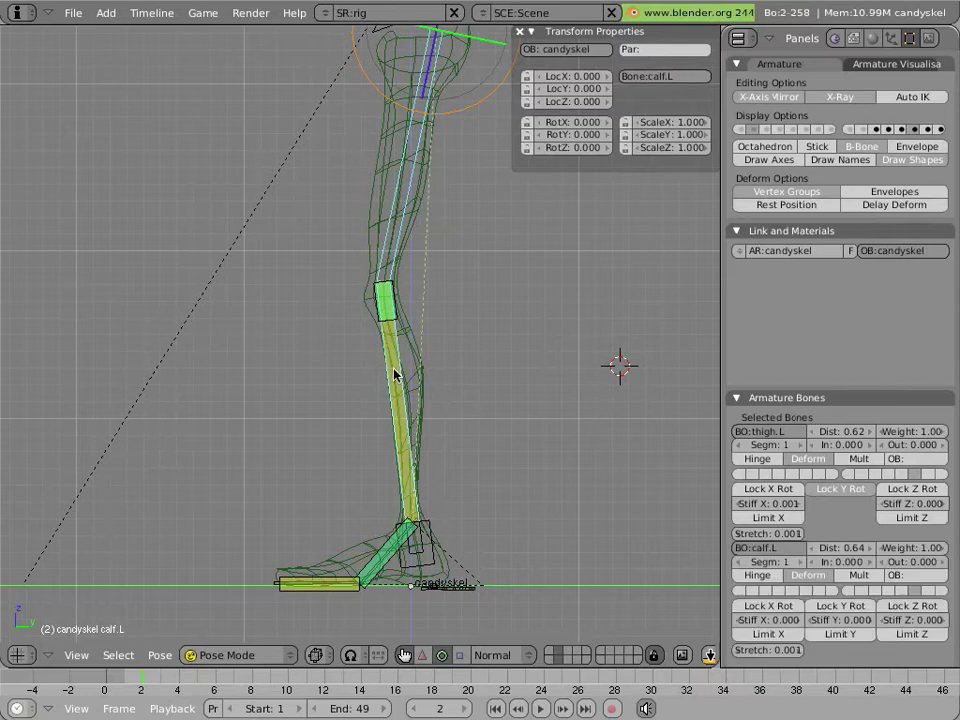
key(Tab)
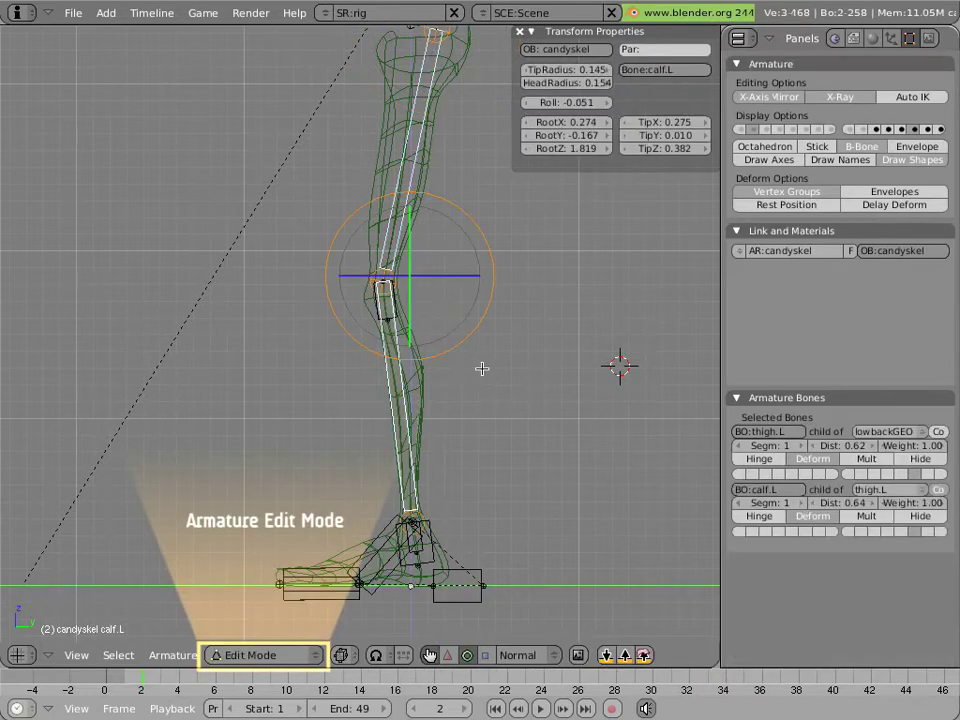
scroll(482, 368, down, 2)
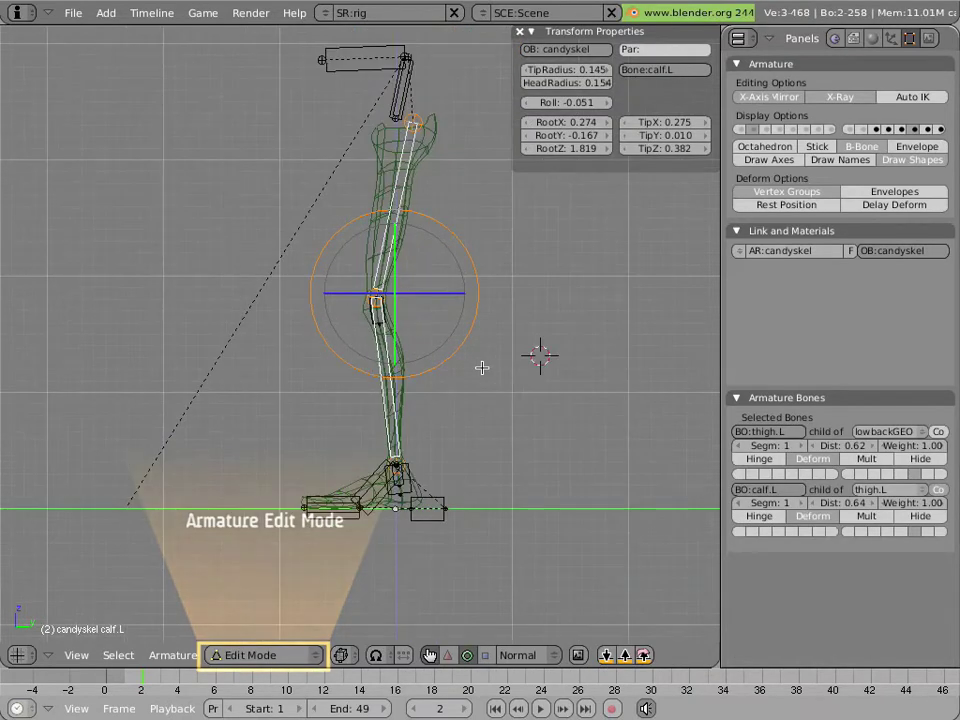
key(shift+d)
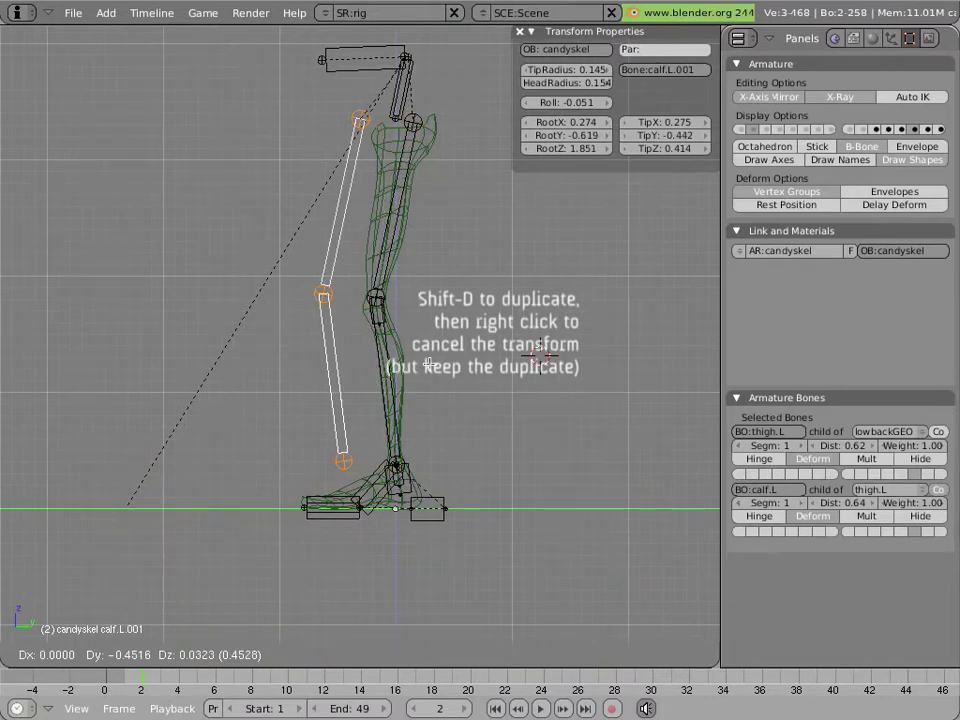
right_click(428, 365)
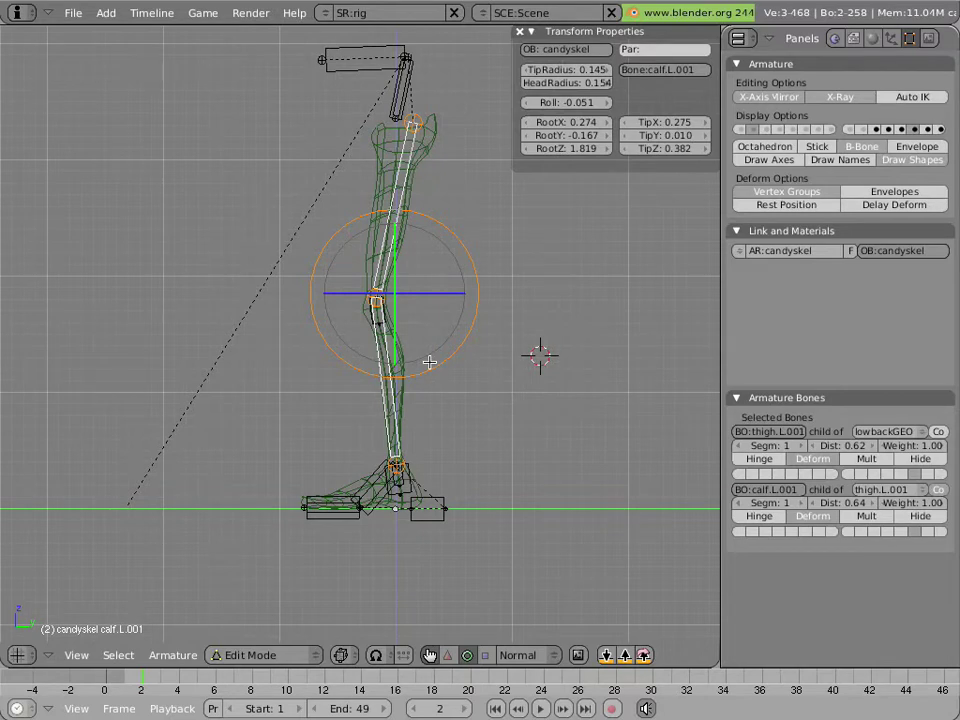
key(alt+s)
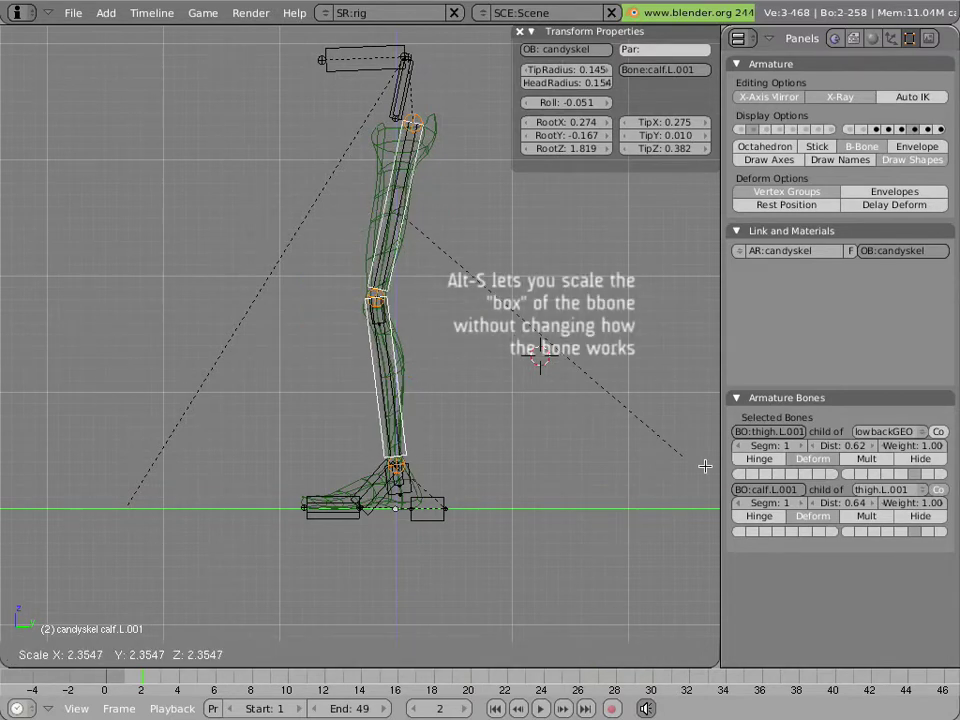
click(708, 467)
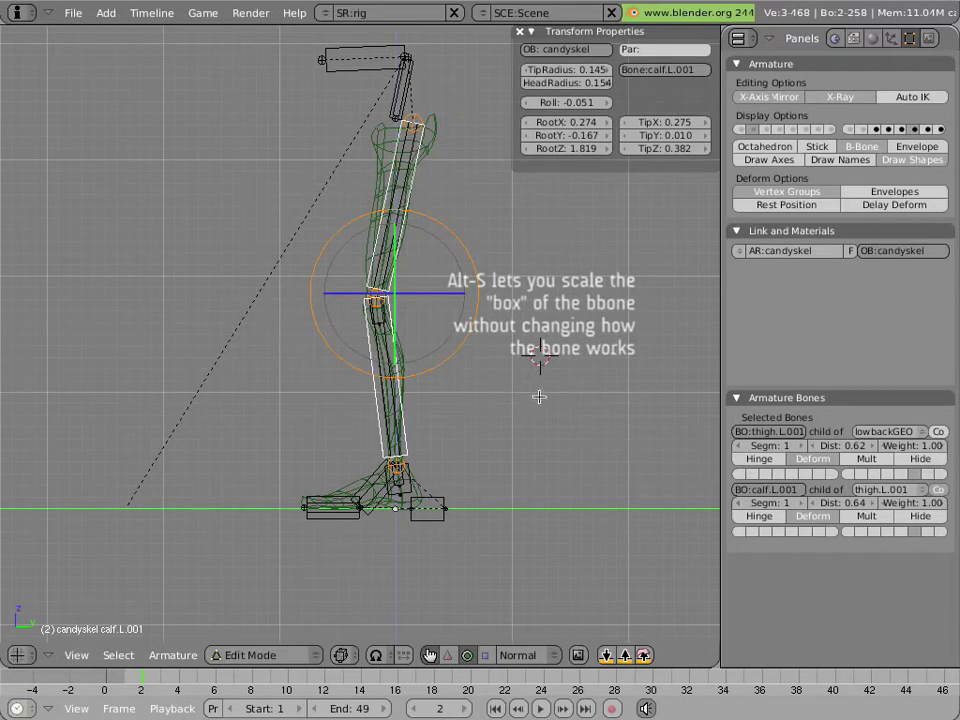
Examine the original thigh.L and calf.L bones and the armature layer just before the deform bones layer.
scroll(619, 364, up, 3)
shift+scroll(489, 313, up, 3)
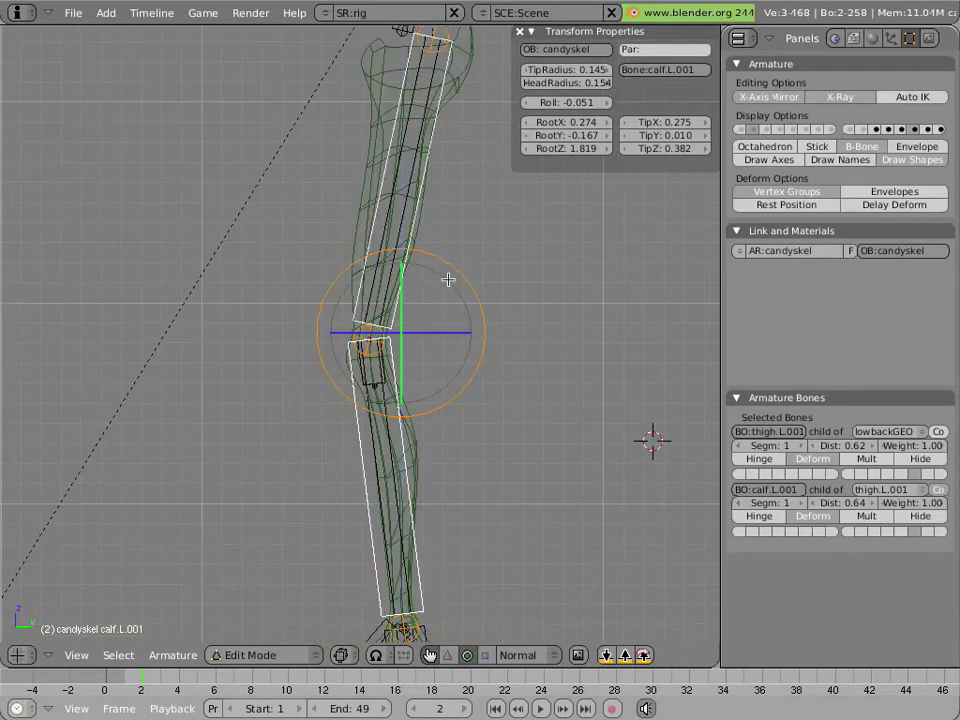
right_click(386, 231)
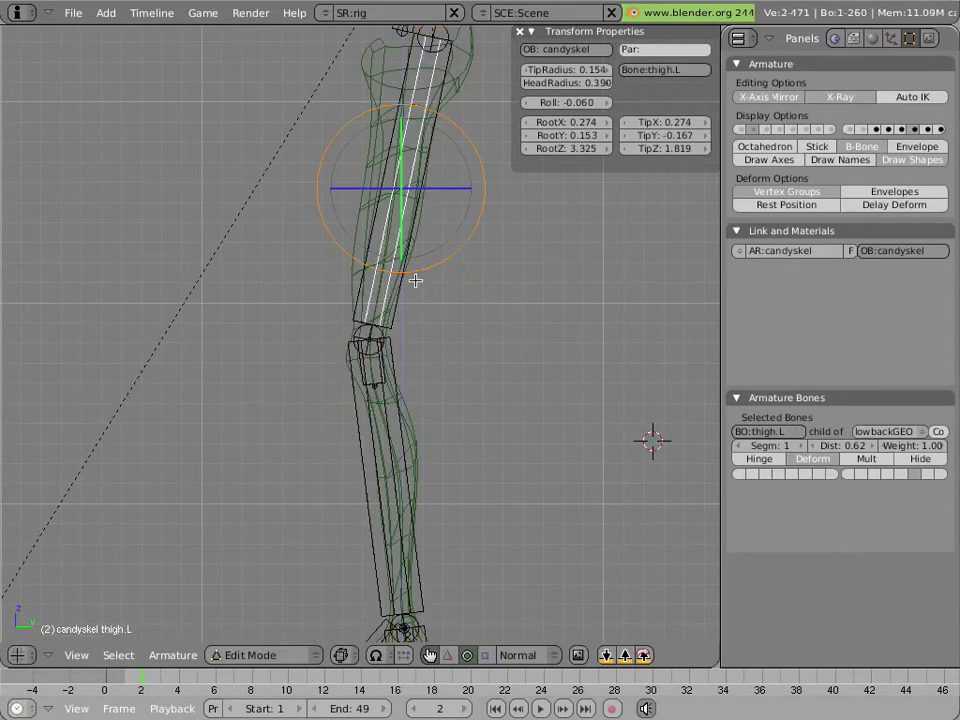
key(shift+d)
key(Escape)
right_click(398, 376)
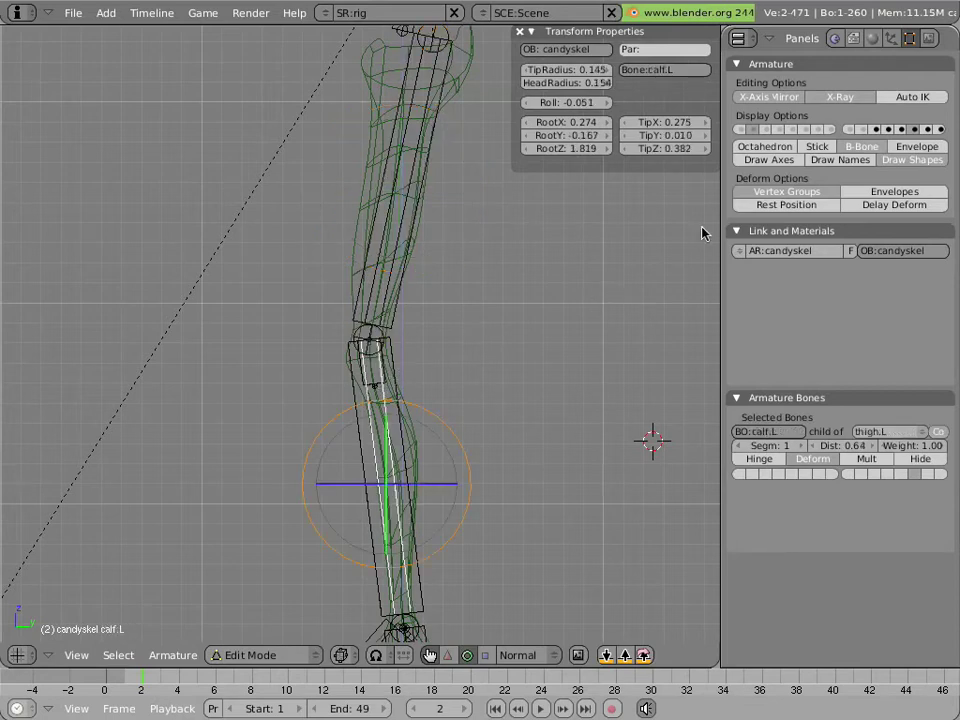
click(899, 131)
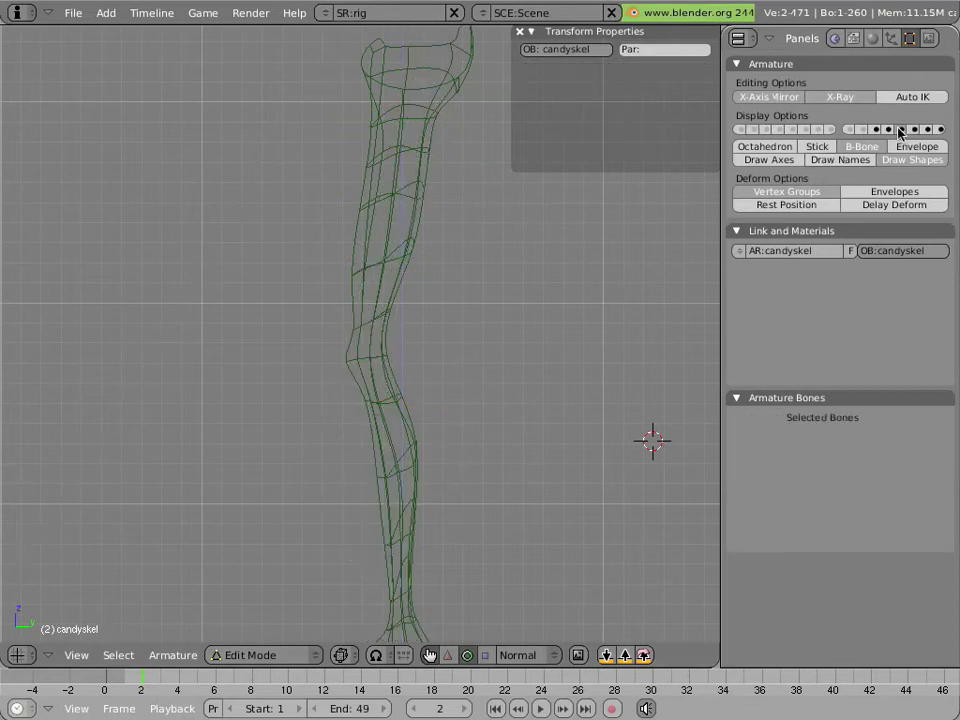
click(901, 130)
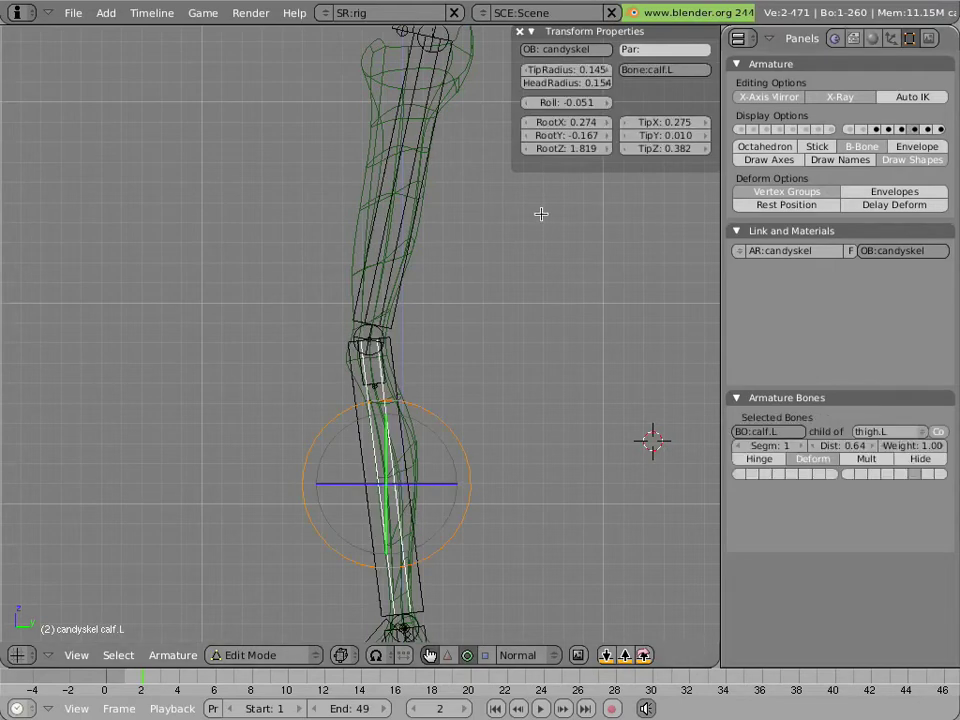
Move thigh.L.001 and calf.L.001 to the armature layer just before the deform bones layer and display both layers together.
right_click(408, 248)
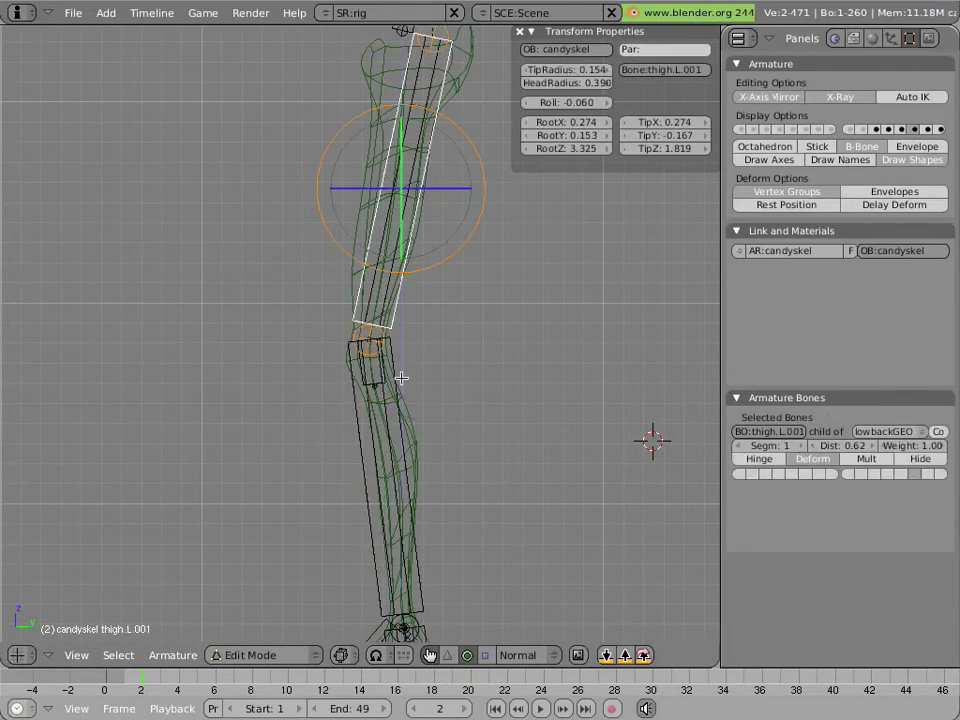
shift+right_click(401, 378)
key(m)
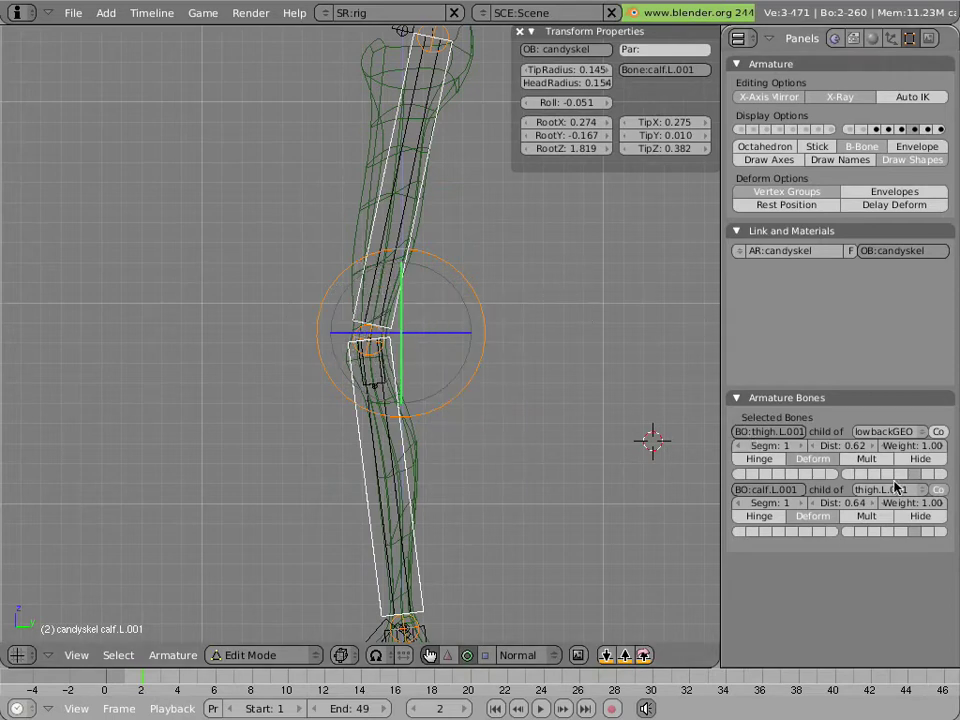
click(903, 474)
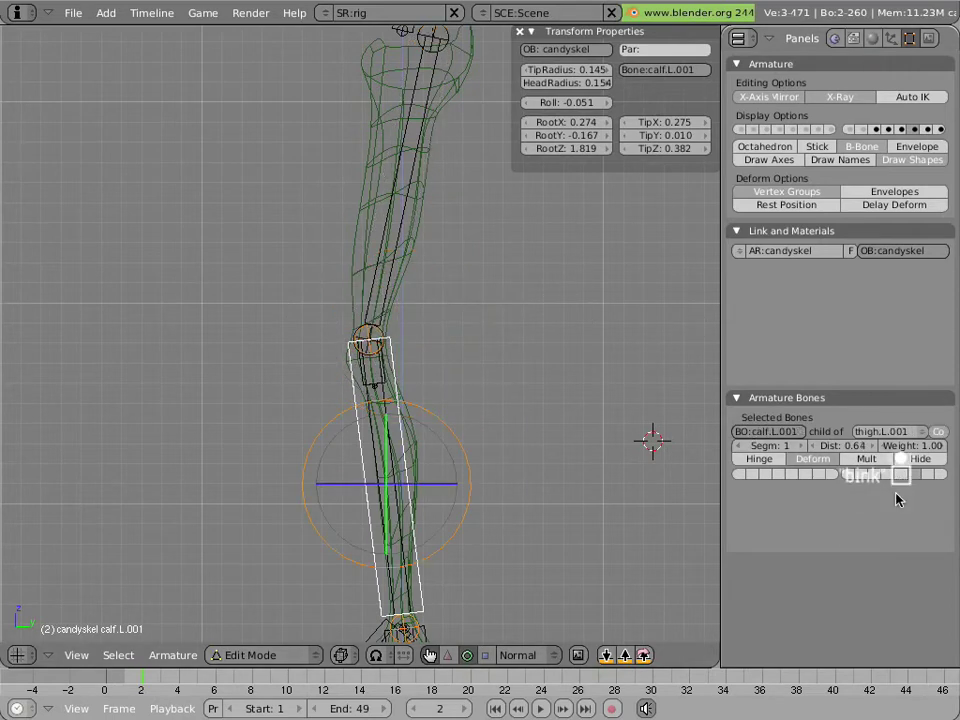
click(903, 474)
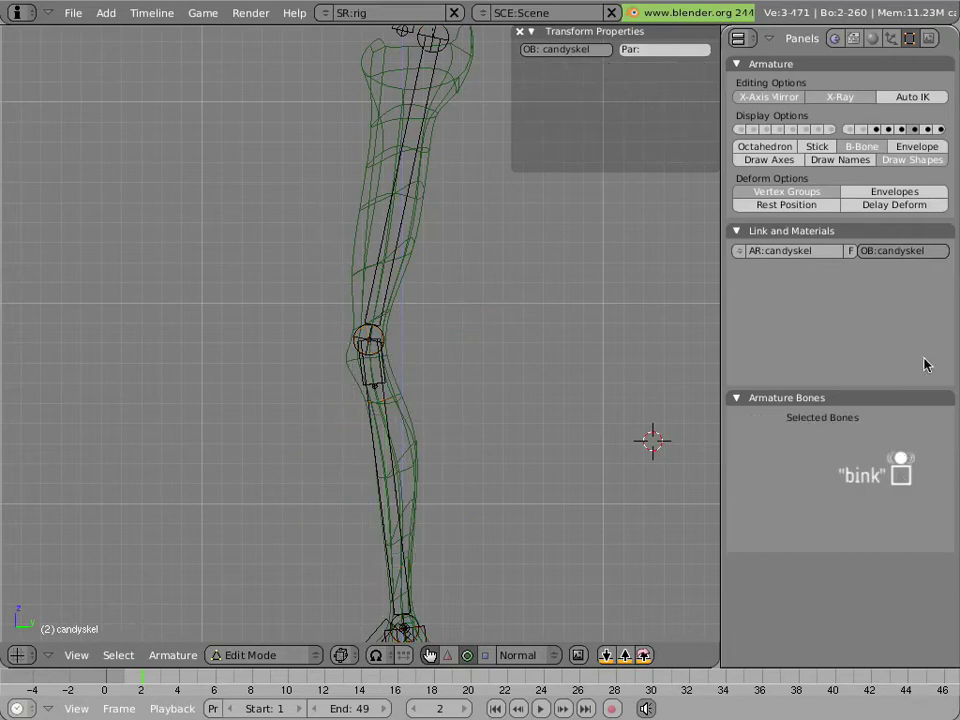
click(903, 130)
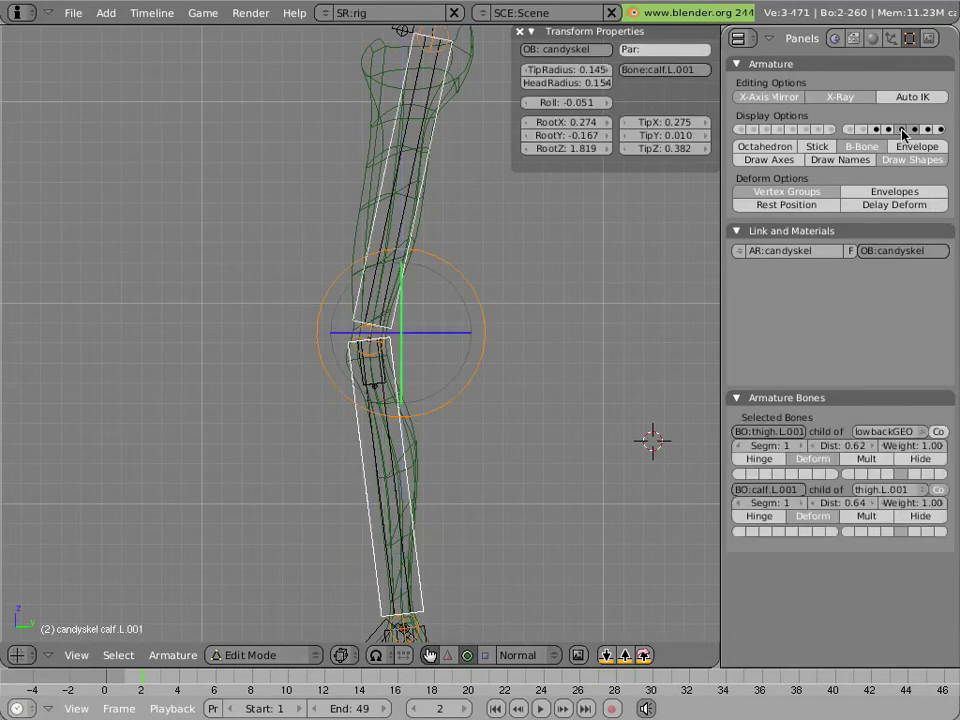
click(903, 130)
click(903, 130)
Rename the duplicated thigh bone thigh.L.001 to "thighIK.L.".
click(802, 436)
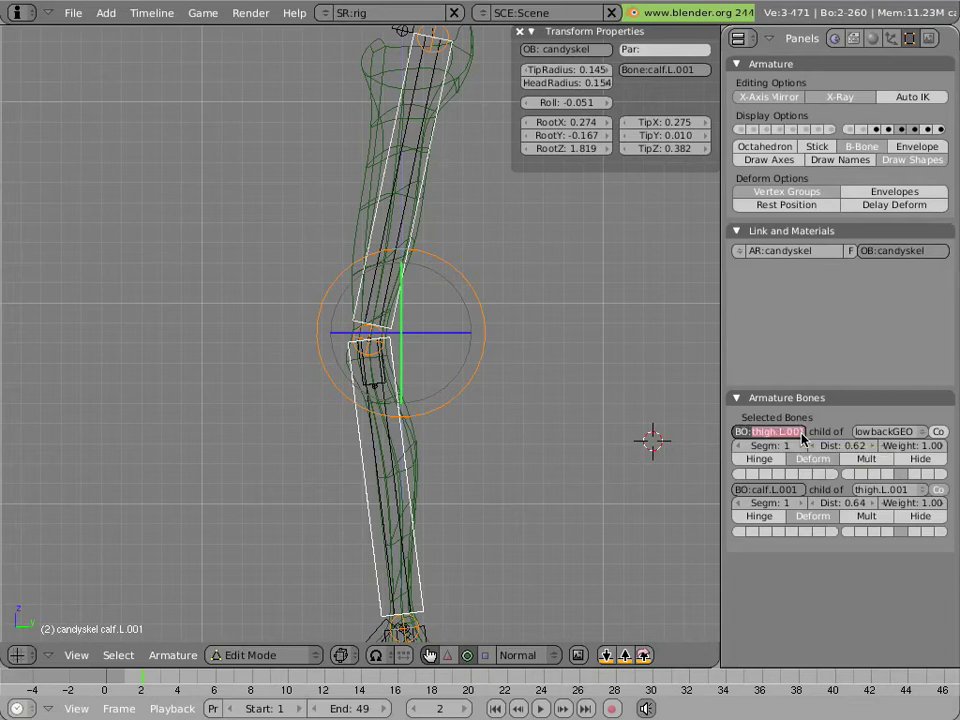
key(End)
key(BackSpace)
key(BackSpace)
key(BackSpace)
key(BackSpace)
key(Left)
key(Left)
text(IK)
key(Return)
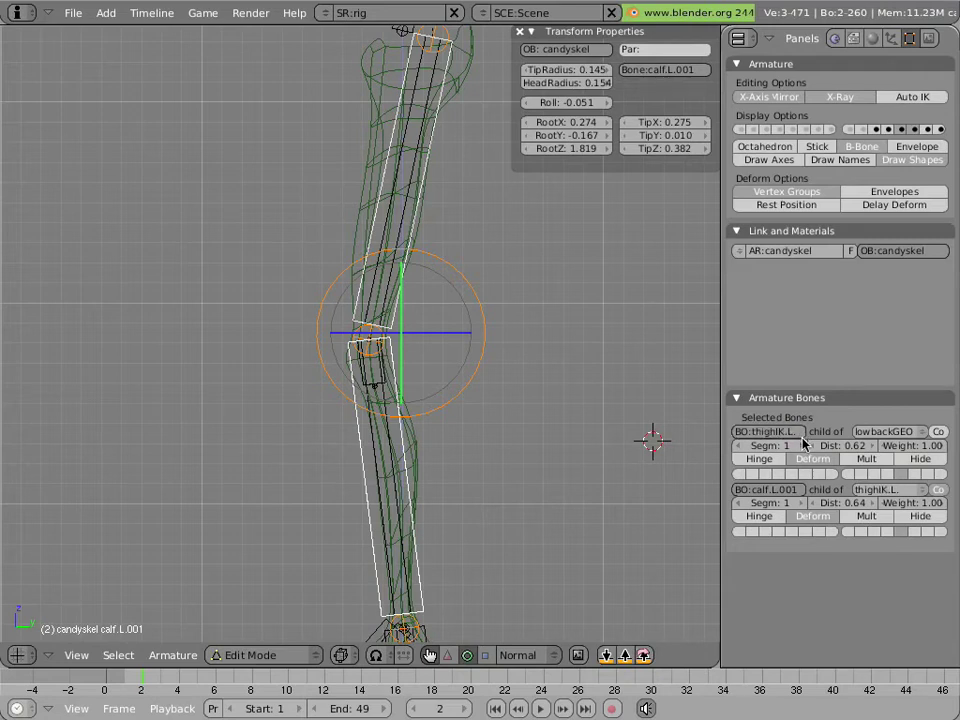
Rename the duplicated calf bone calf.L.001 to "calfIK.L".
click(800, 490)
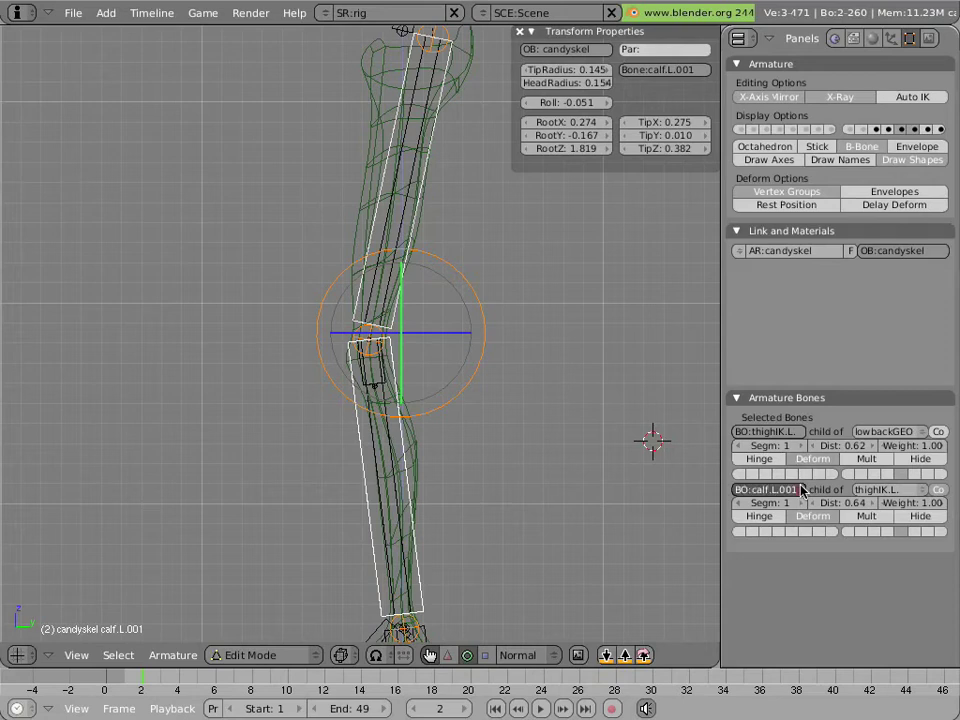
key(BackSpace)
key(BackSpace)
key(BackSpace)
key(BackSpace)
key(Left)
key(BackSpace)
text(K)
key(Return)
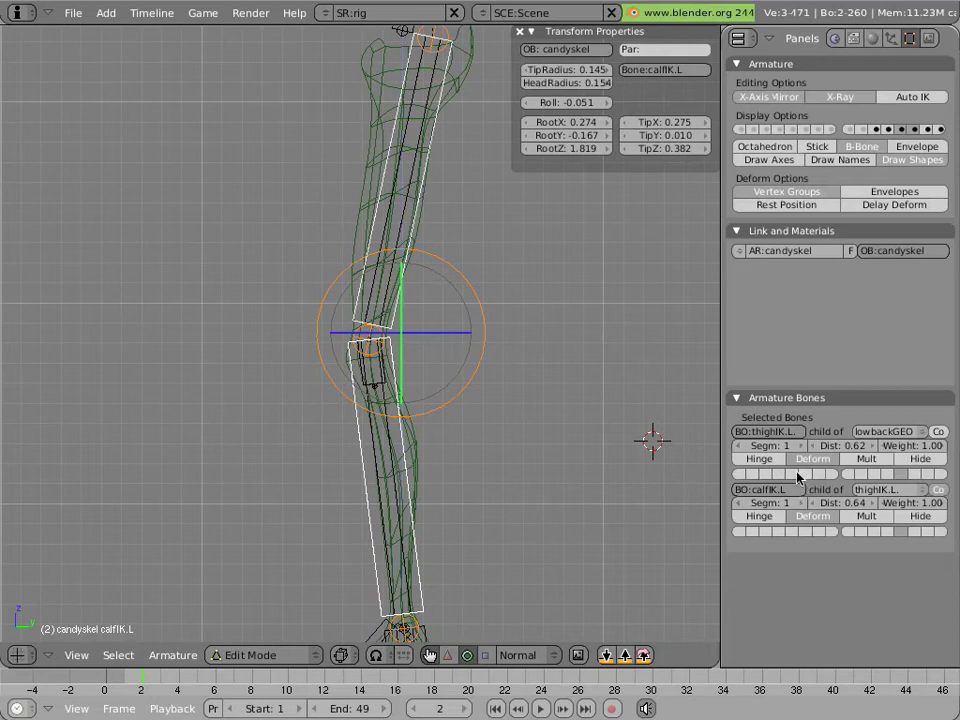
In Pose Mode, copy all constraints from calf.L to calfIK.L.
key(ctrl+Tab)
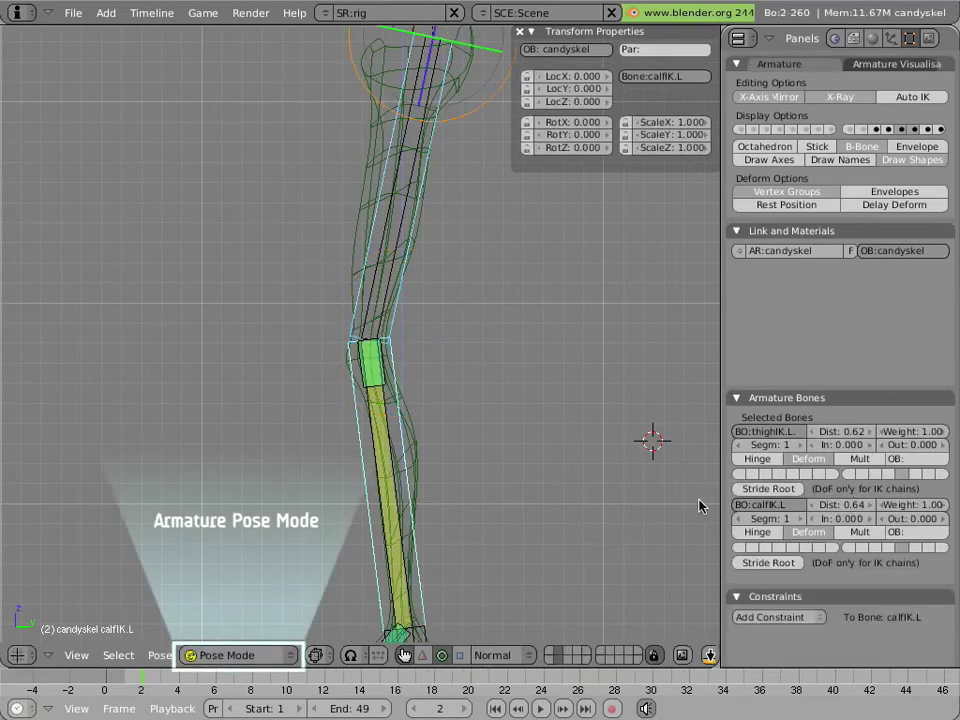
shift+middle_drag(537, 375, 536, 300)
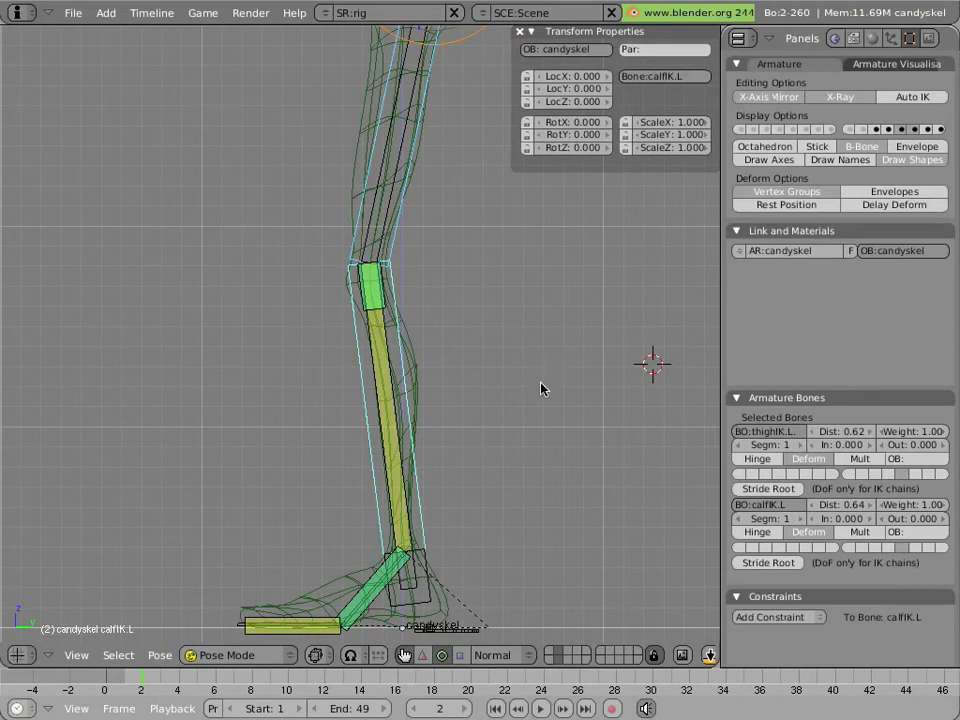
right_click(390, 392)
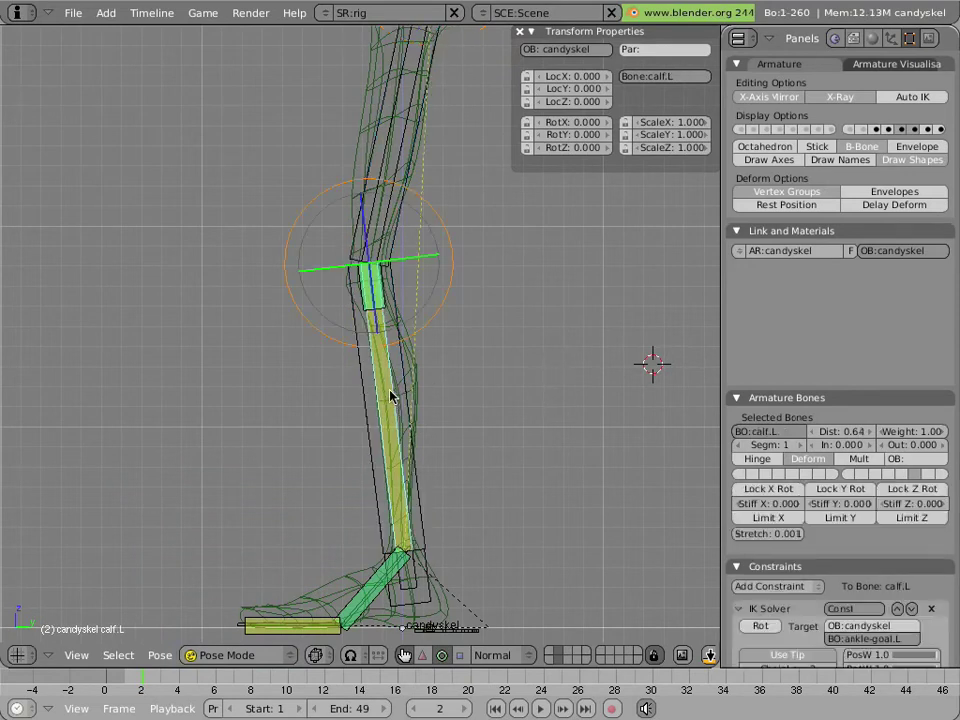
right_click(369, 398)
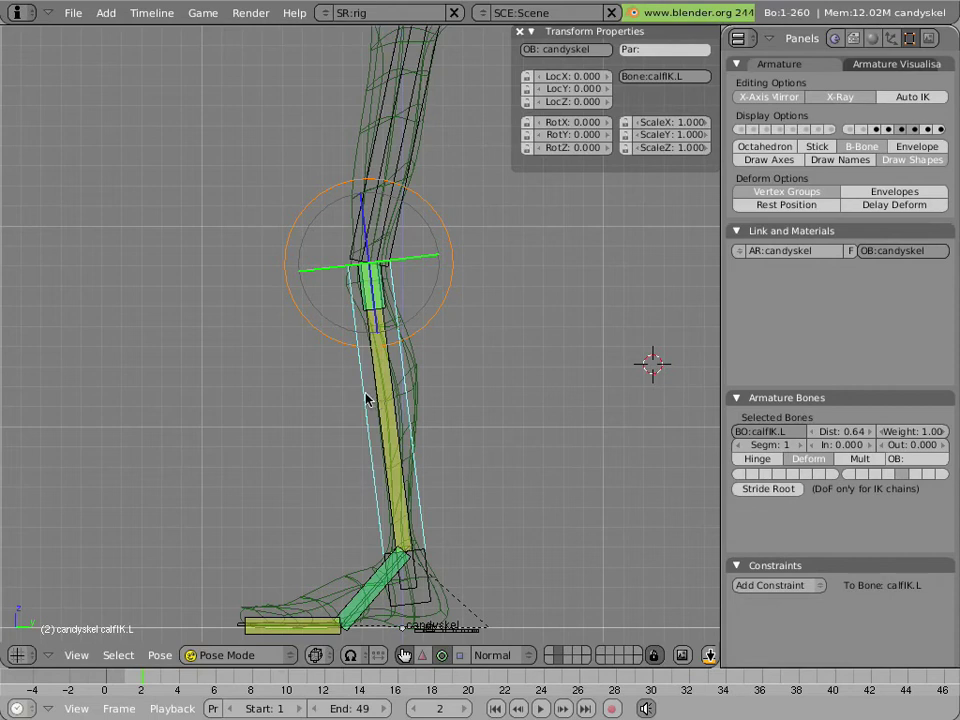
shift+right_click(378, 398)
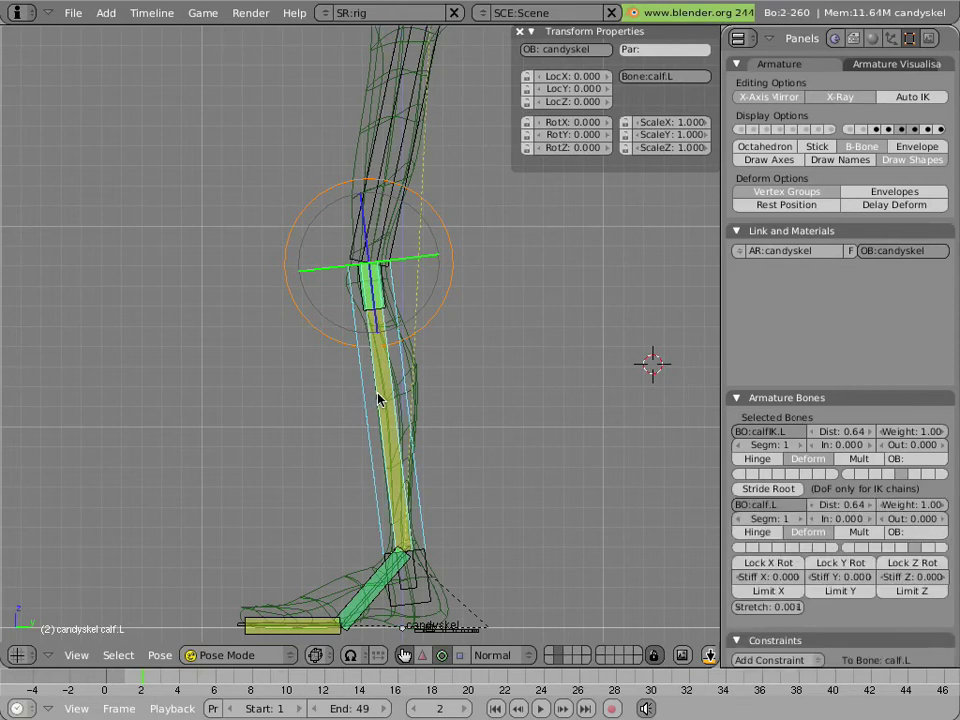
scroll(750, 447, down, 5)
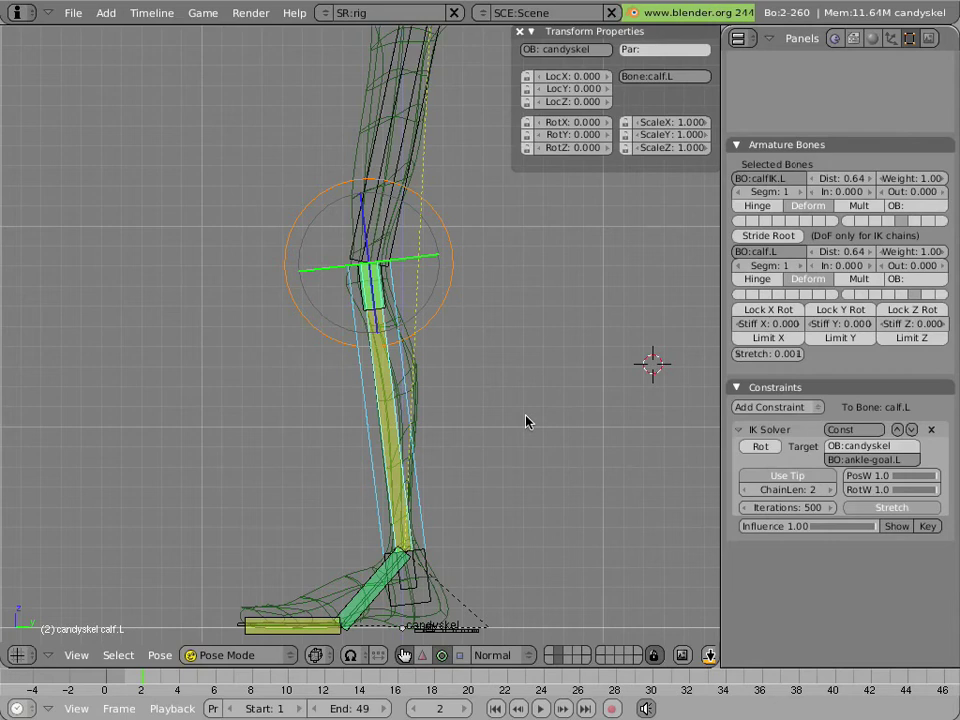
key(ctrl+c)
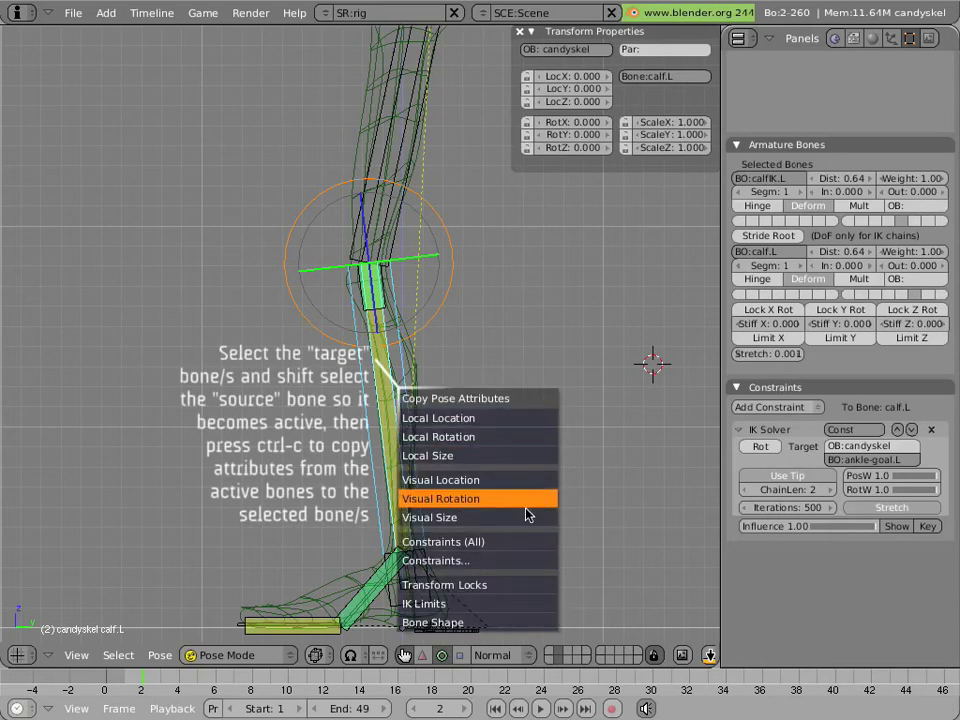
click(522, 542)
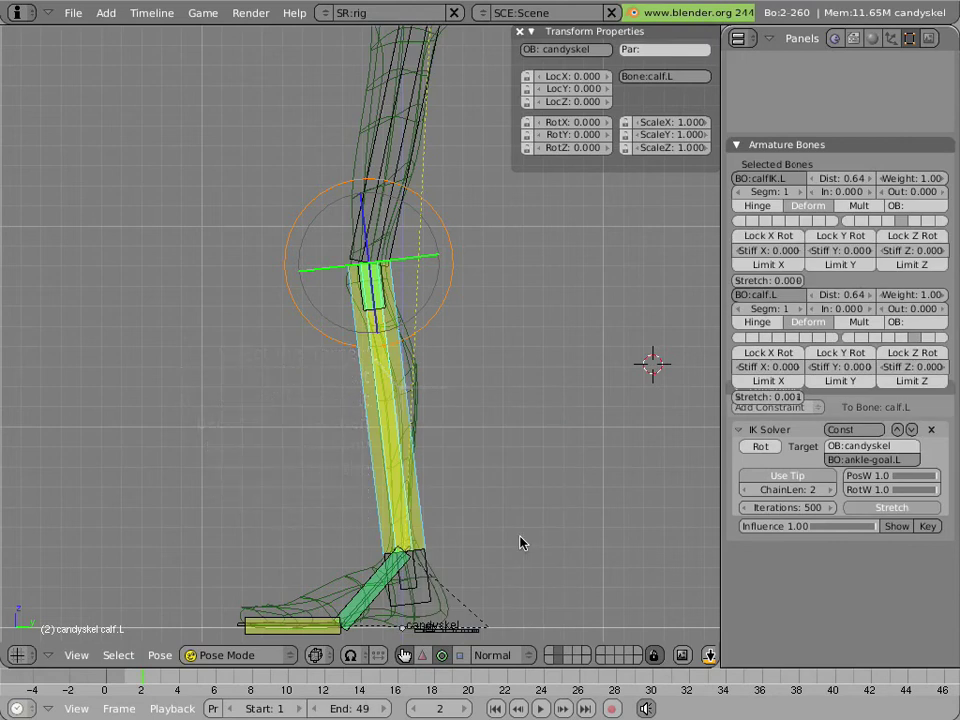
Set the IK Stretch of calfIK.L to 0.001.
right_click(376, 505)
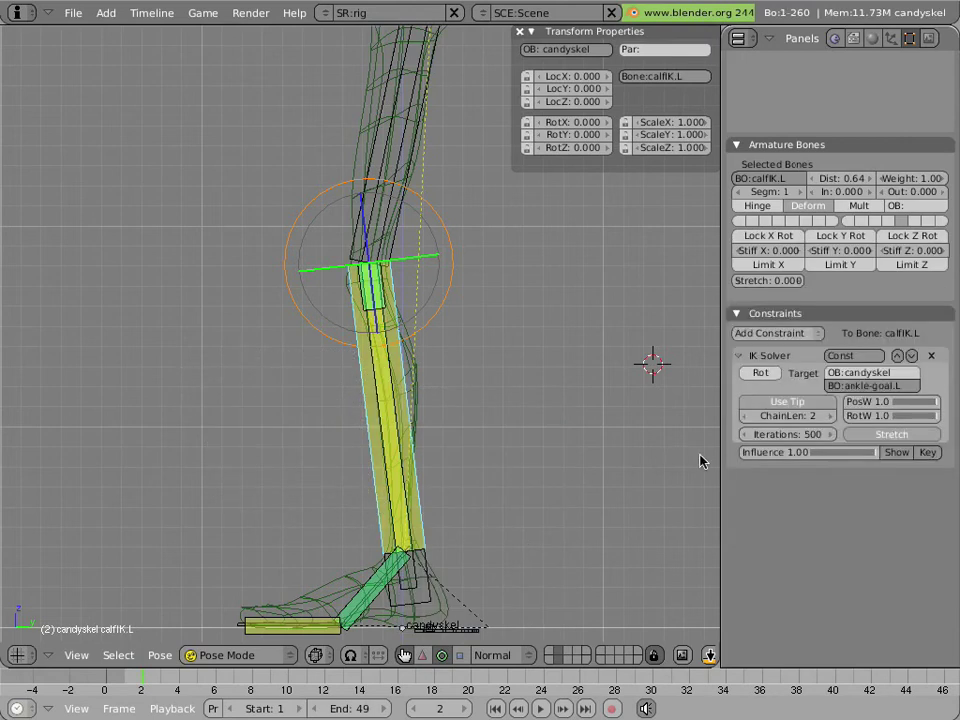
click(806, 281)
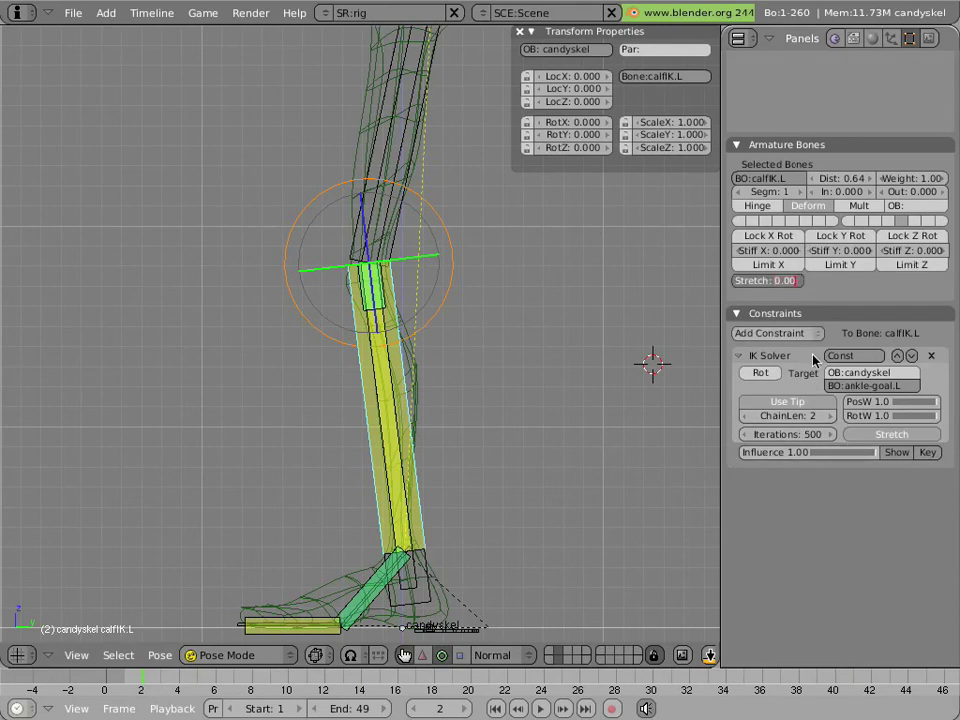
text(0.001)
key(Return)
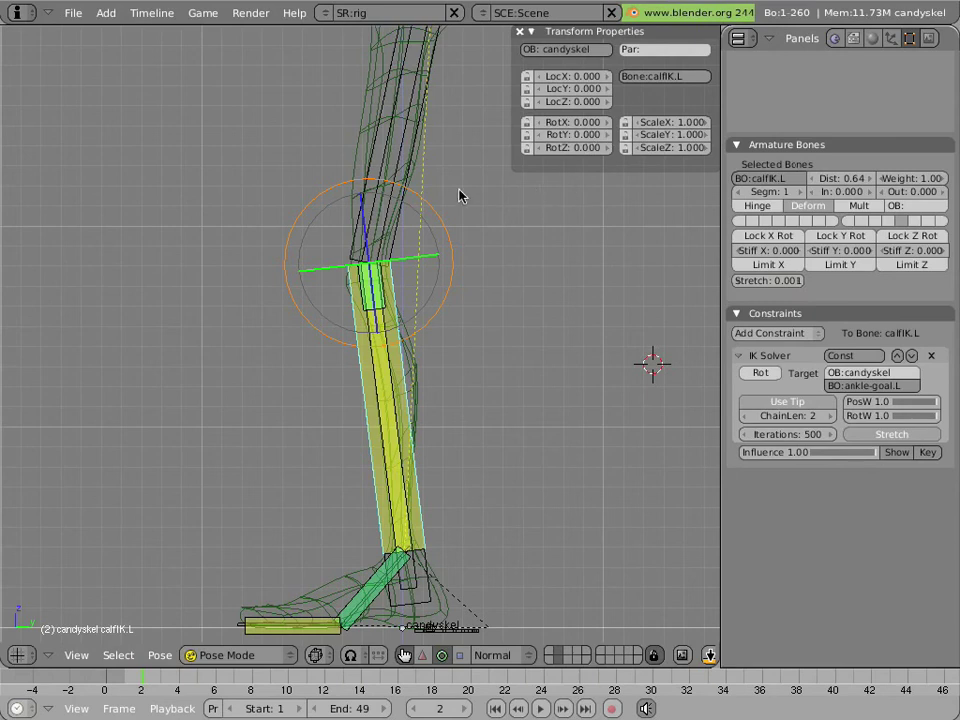
Raise the IK Stretch of thighIK.L slightly above zero and set the IK Stretch of thigh.L to 0.
right_click(418, 178)
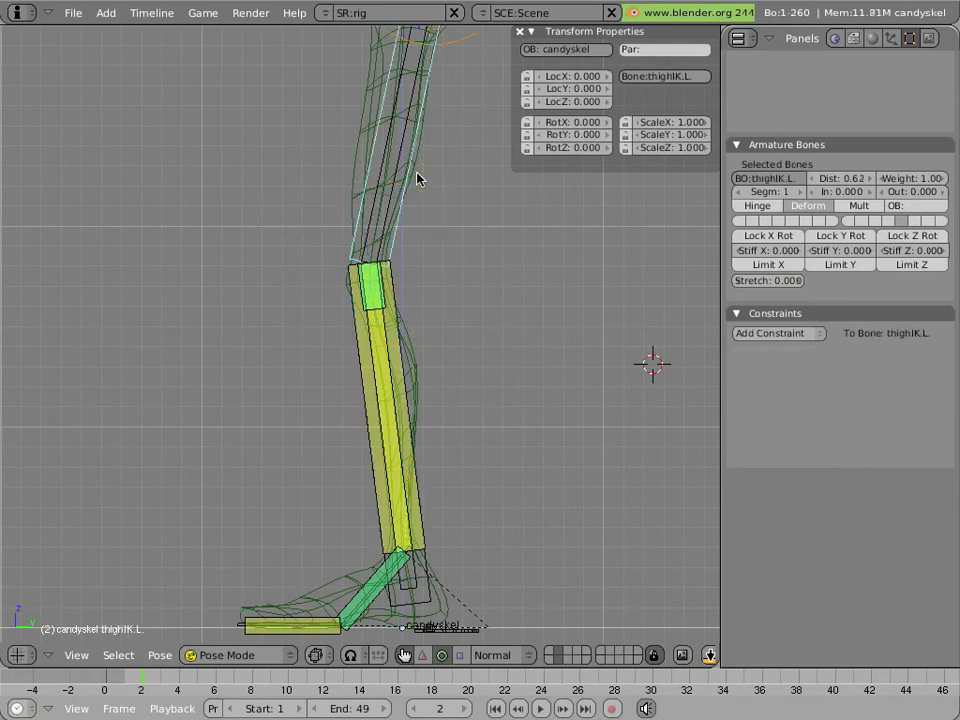
click(803, 282)
right_click(391, 196)
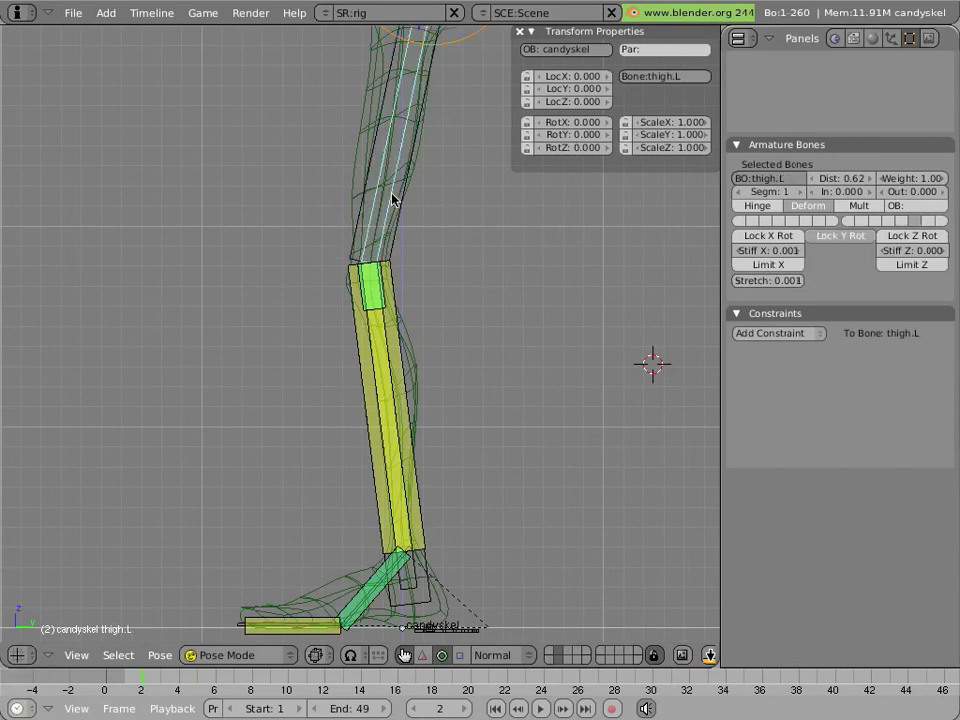
click(798, 282)
key(Return)
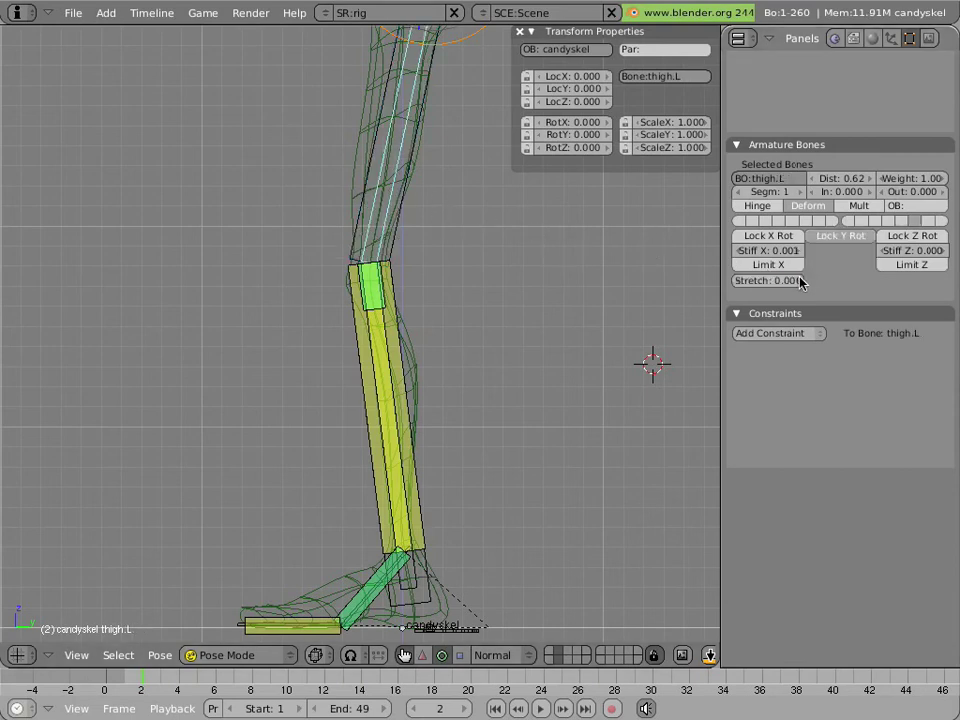
Set the IK Stretch of calf.L to 0.
right_click(387, 365)
right_click(387, 365)
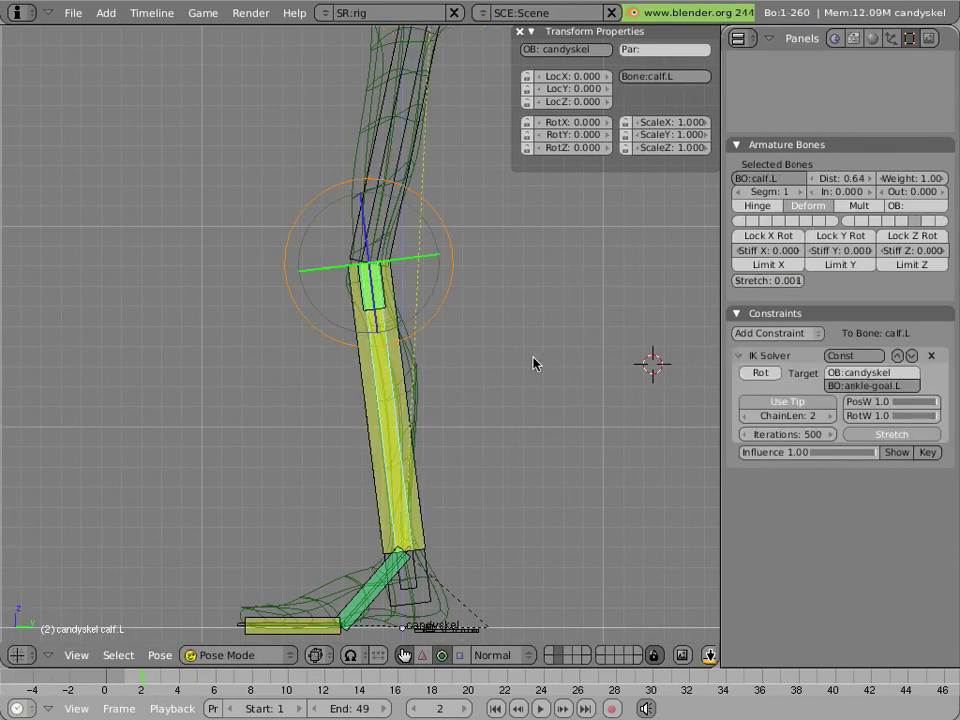
click(787, 282)
text(0)
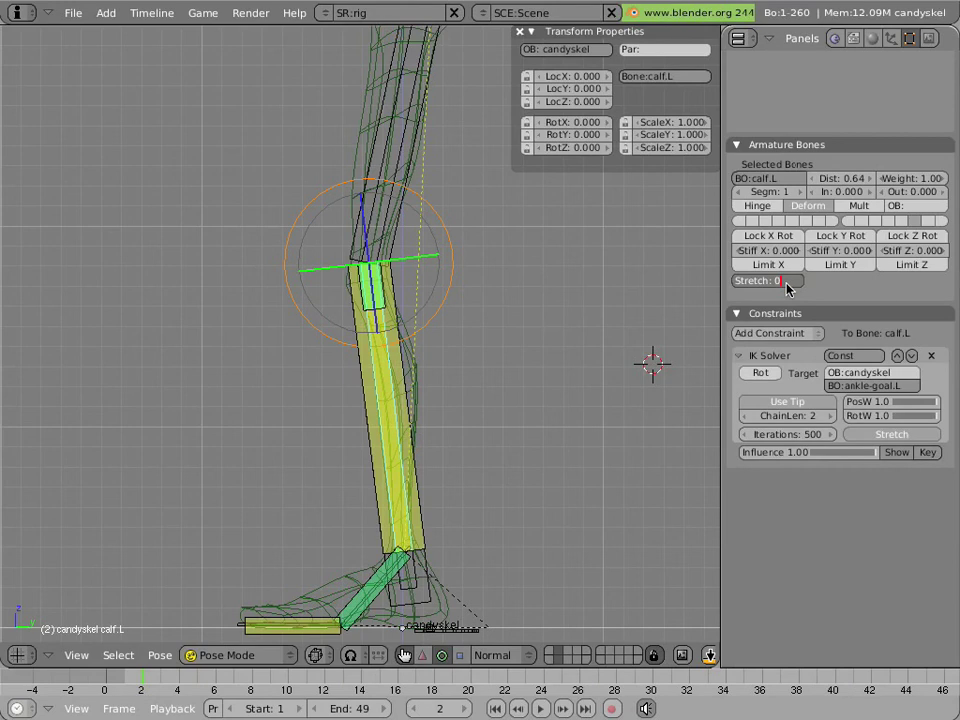
key(Return)
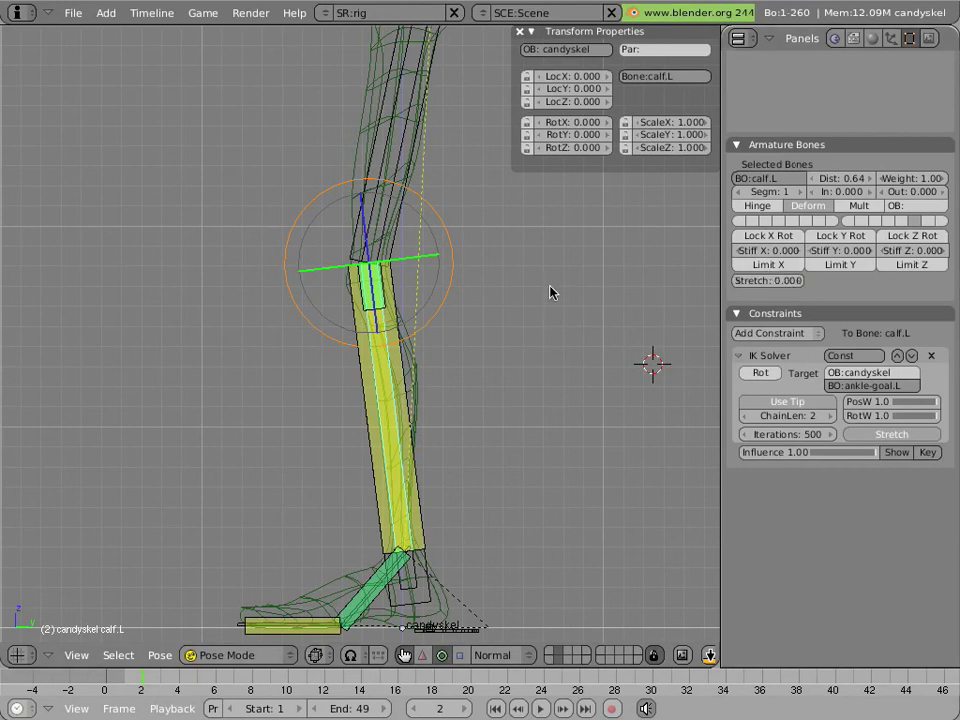
Refresh the rig through Edit Mode, test how the leg bends by moving foot.L forward and upward, and cancel the move.
scroll(551, 289, down, 1)
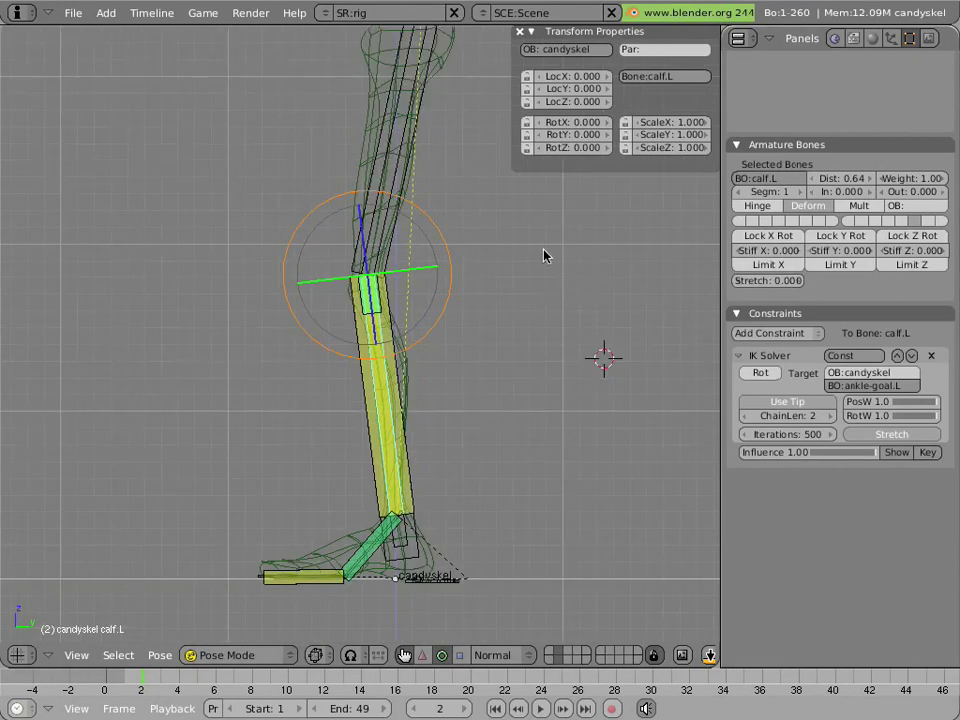
key(Tab)
key(Tab)
scroll(770, 160, up, 5)
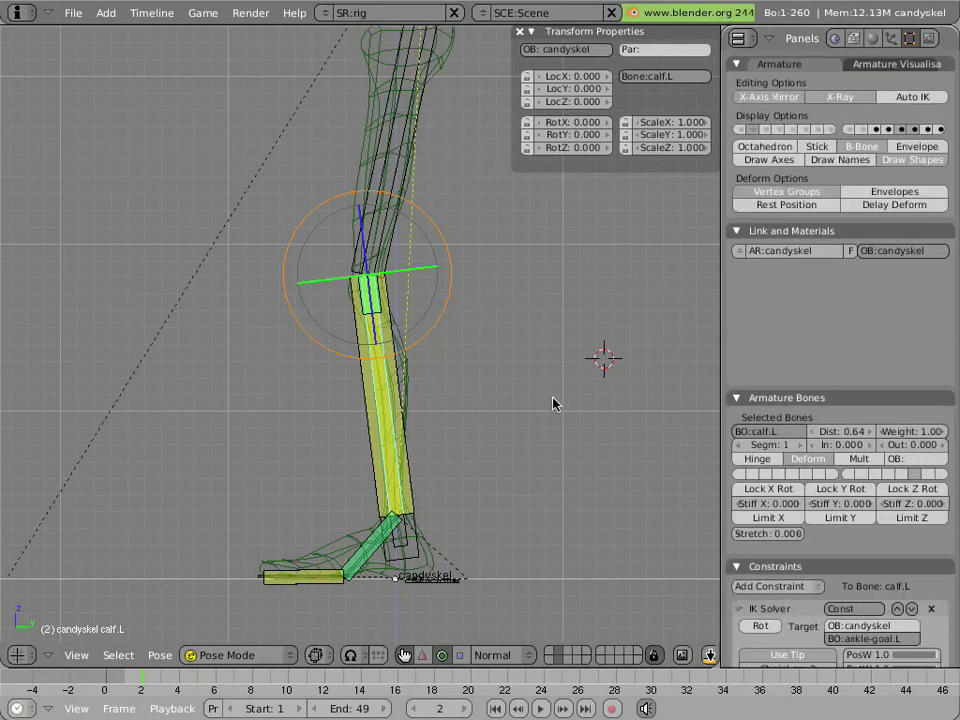
right_click(458, 578)
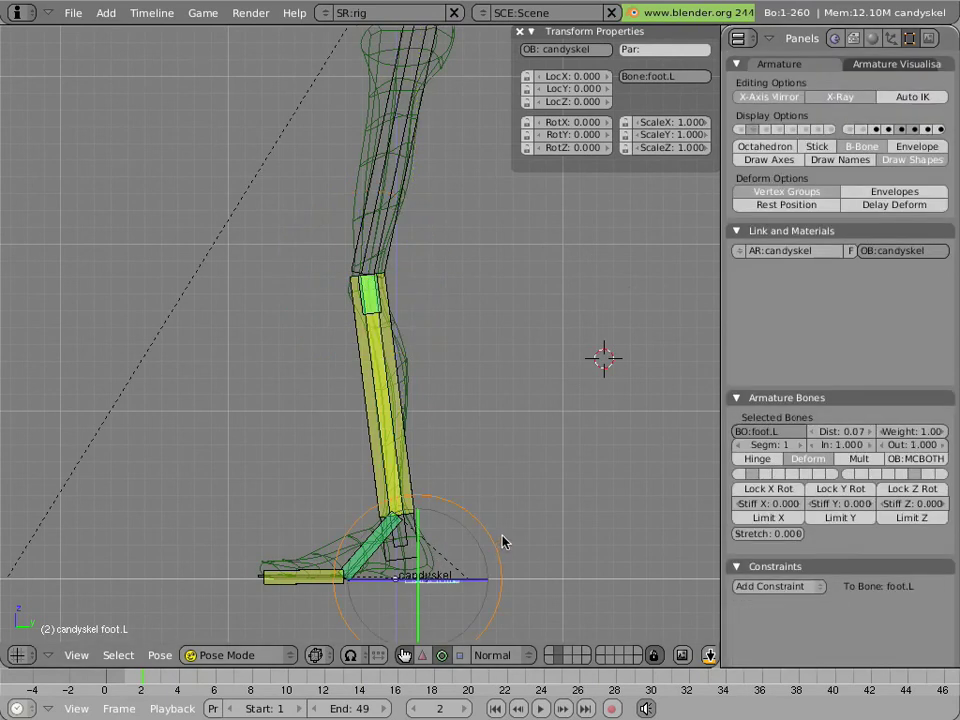
key(g)
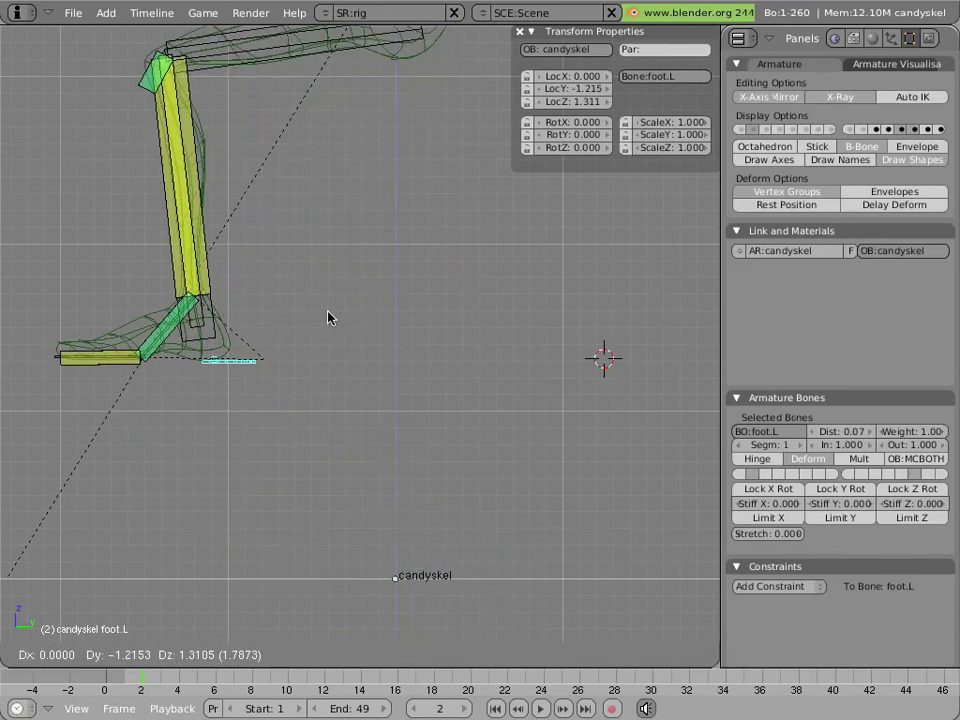
right_click(399, 537)
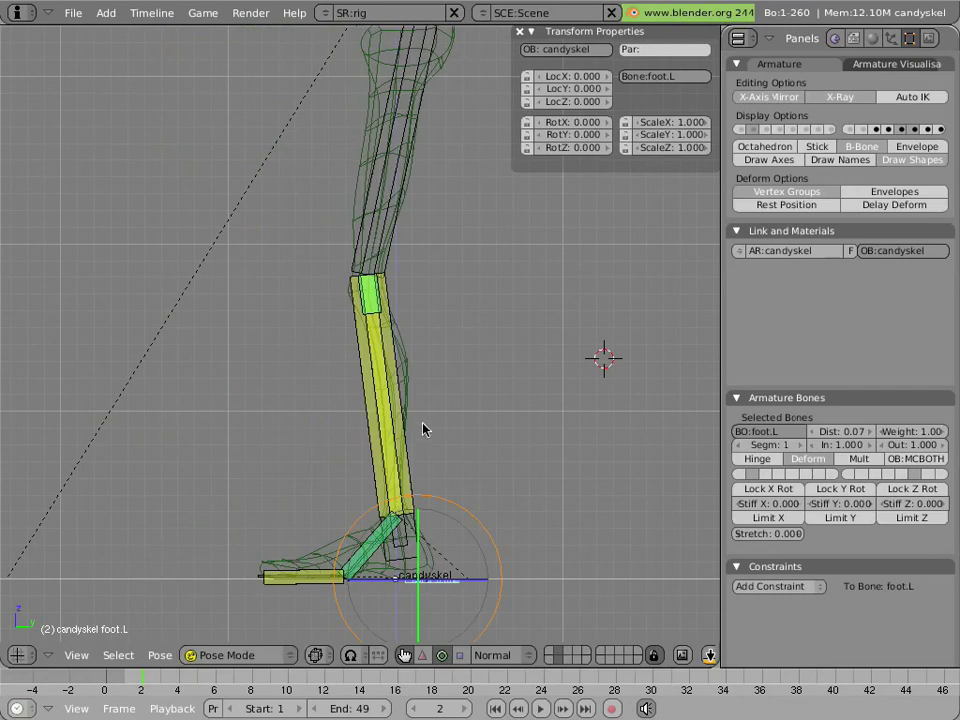
Test the IK chain's stretch by moving foot.L forward and down beyond the leg's reach, and cancel the move.
scroll(483, 353, down, 3)
key(g)
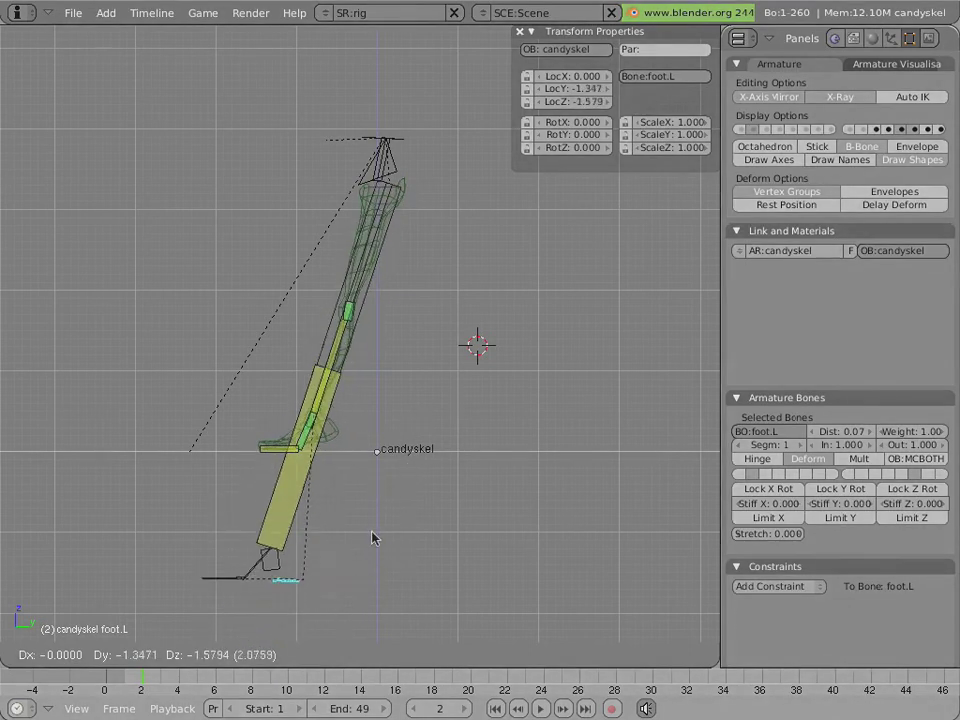
key(Escape)
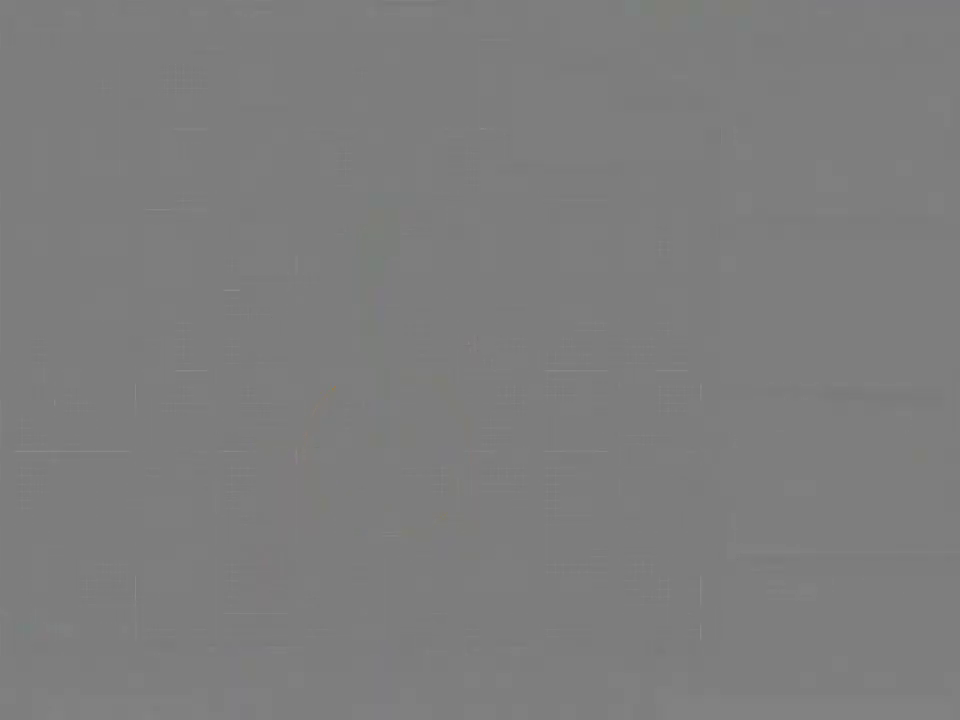